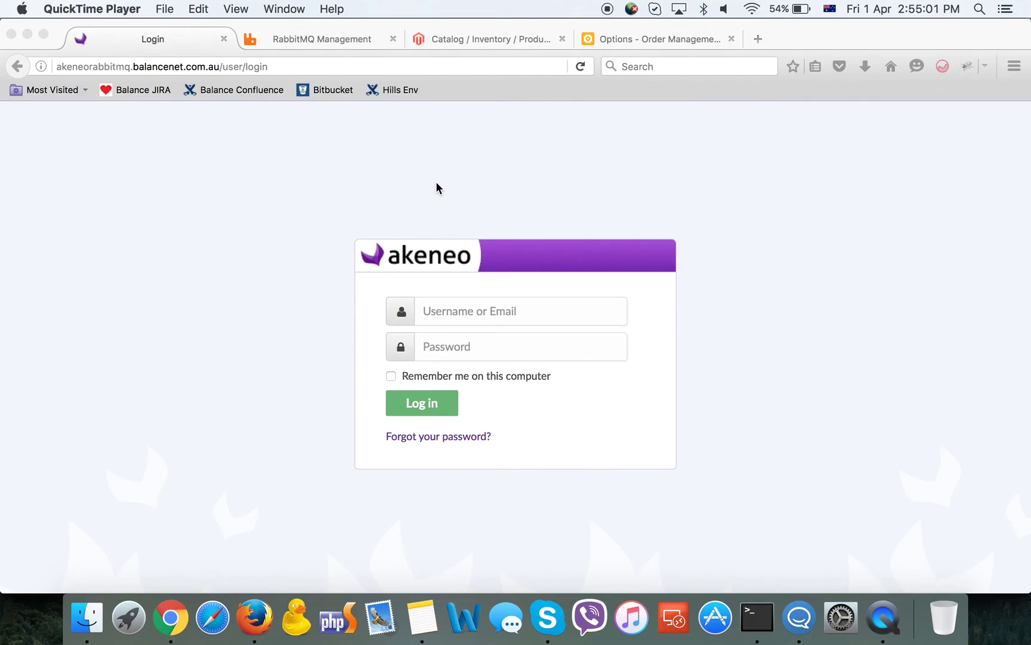
Log in to Akeneo PIM with the saved admin credentials and open the Products grid (1895 records)
{"action": "left_click", "coordinate": [472, 314]}
{"action": "left_click", "coordinate": [472, 314]}
{"action": "type", "text": "admin"}
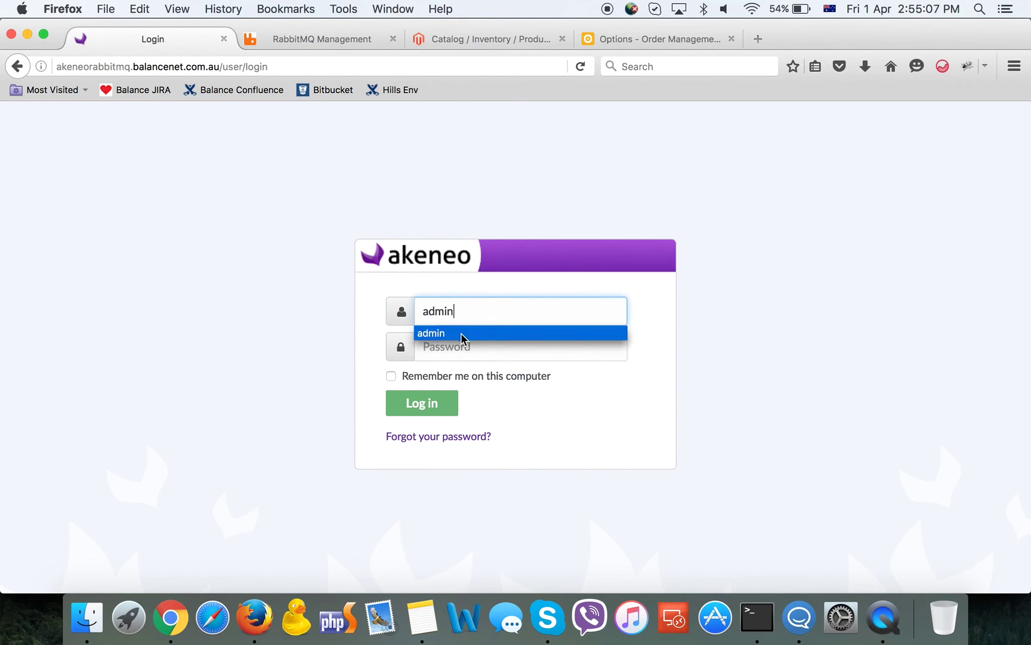
{"action": "left_click", "coordinate": [461, 334]}
{"action": "left_click", "coordinate": [421, 404]}
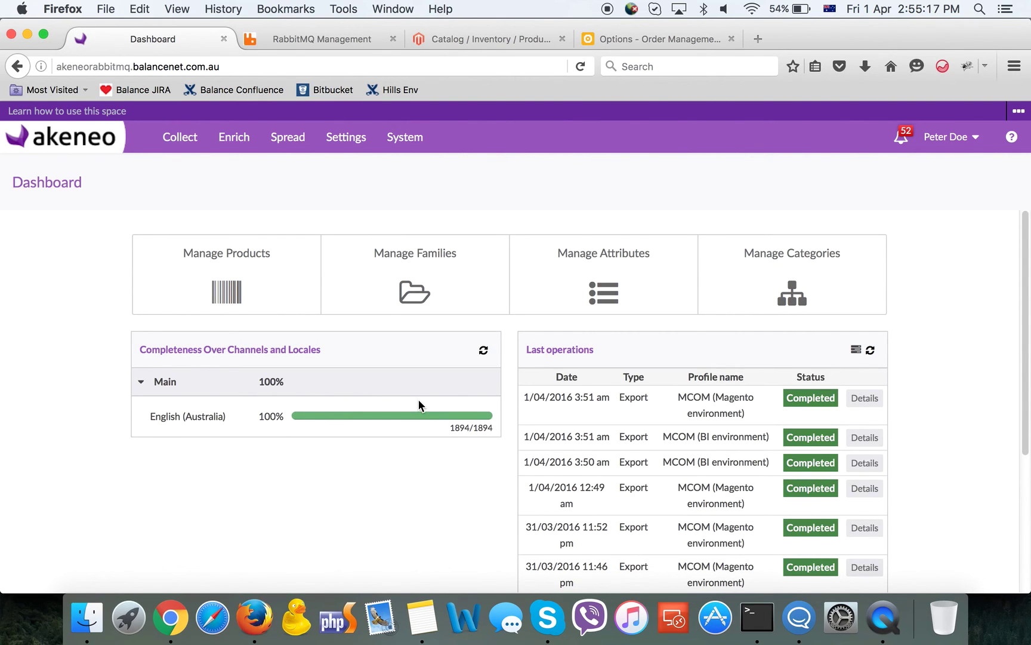
{"action": "left_click", "coordinate": [219, 260]}
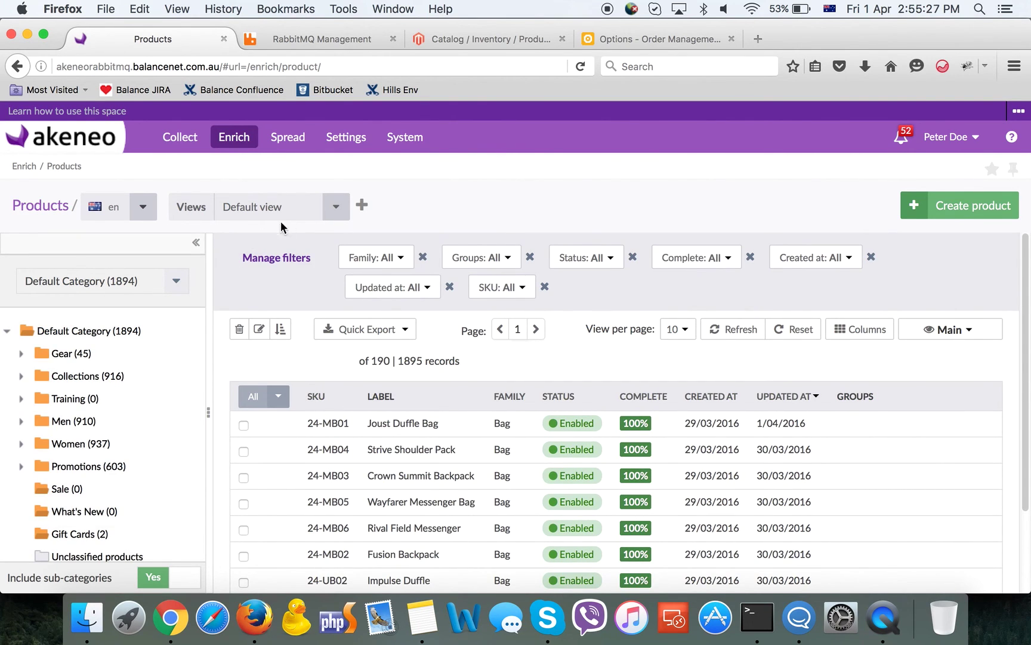
Switch the product grid to the Images view and open Joust Duffle Bag (24-MB01)
{"action": "left_click", "coordinate": [337, 206]}
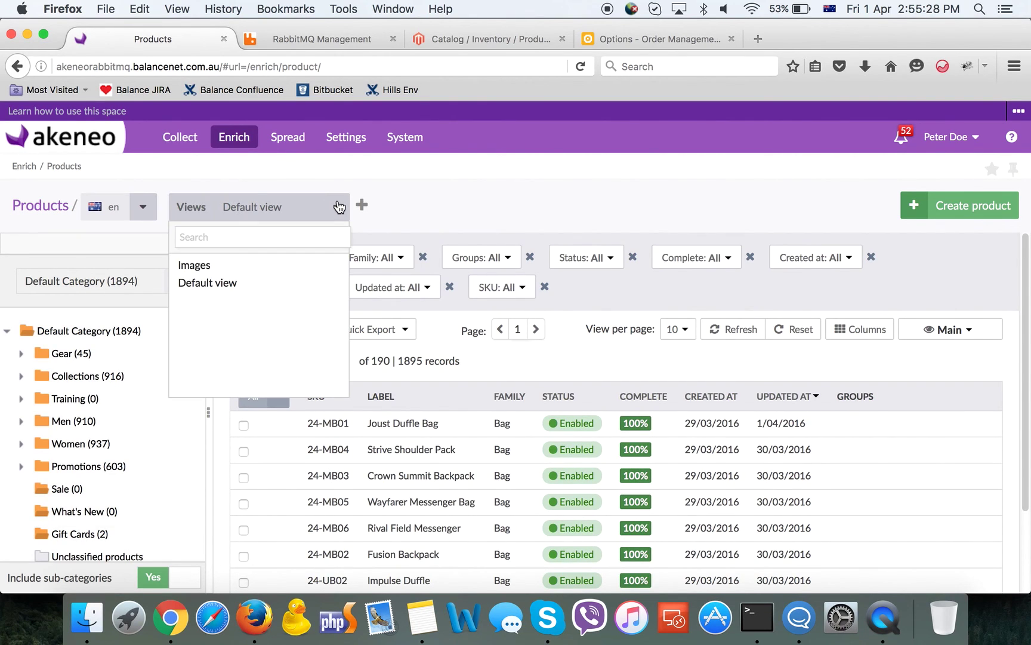
{"action": "left_click", "coordinate": [264, 272]}
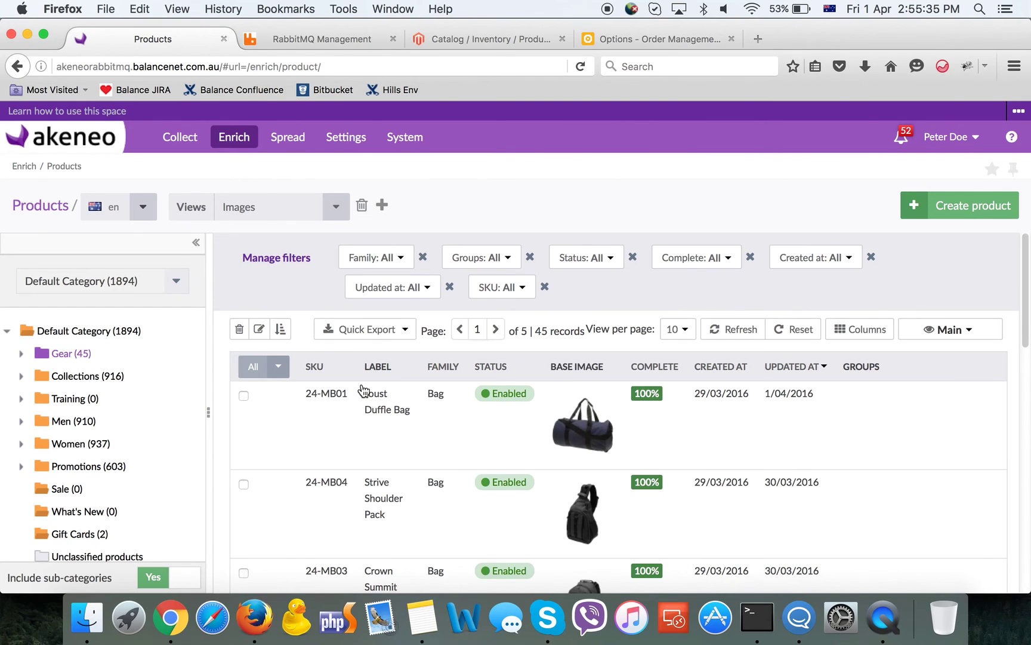
{"action": "left_click", "coordinate": [402, 436]}
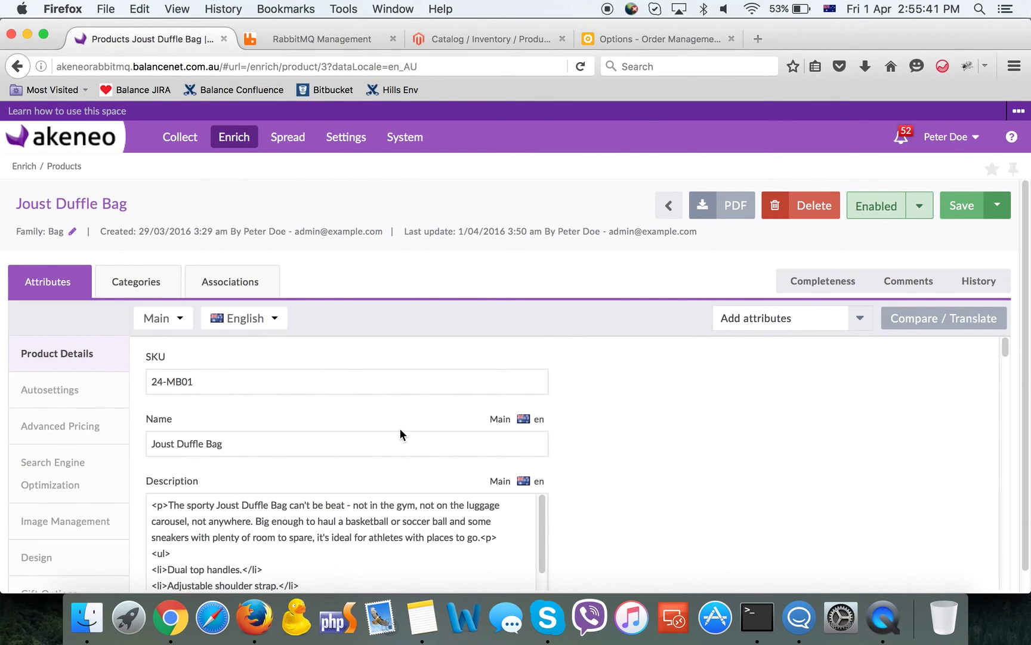
Append 'Small' to the name, making 'Joust Duffle Bag Small', and set Visibility to Catalog
{"action": "left_click", "coordinate": [324, 443]}
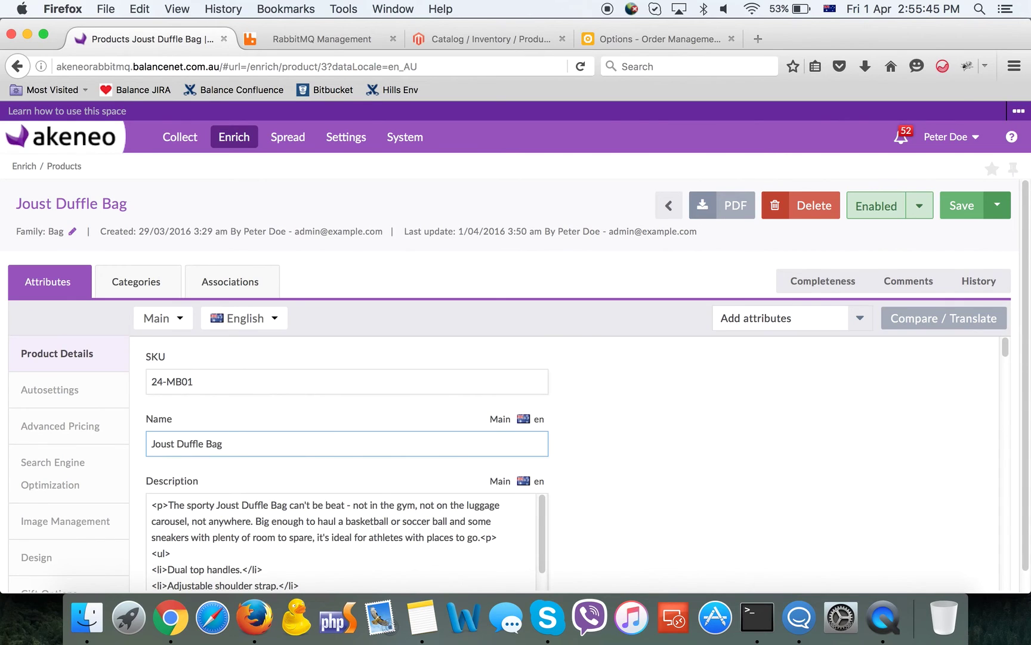
{"action": "type", "text": "Small"}
{"action": "left_click", "coordinate": [93, 401]}
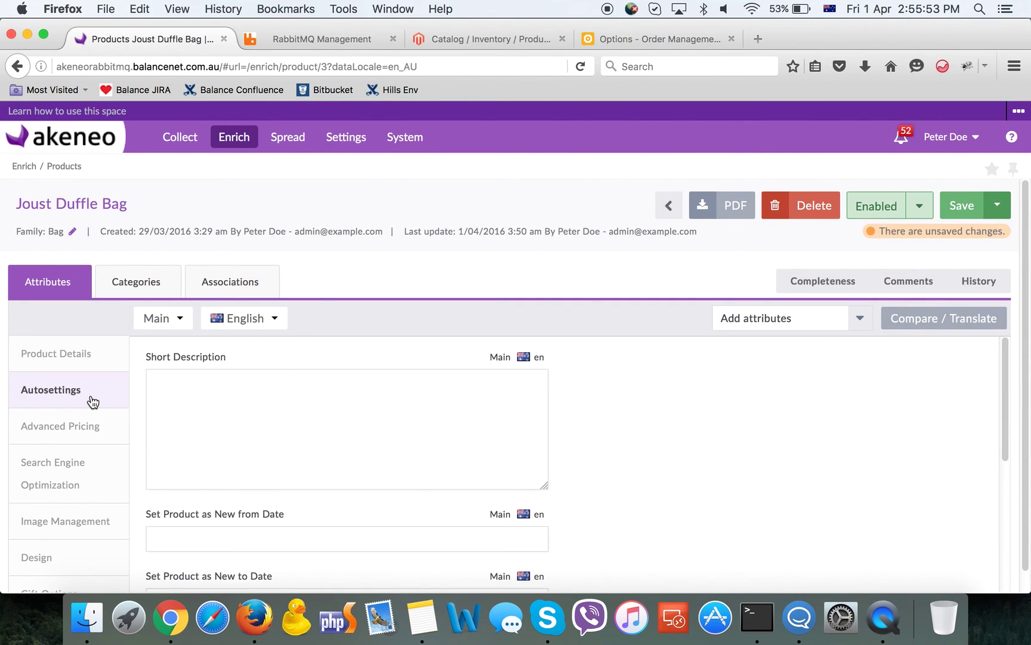
{"action": "scroll", "coordinate": [395, 470], "scroll_direction": "down", "scroll_amount": 5}
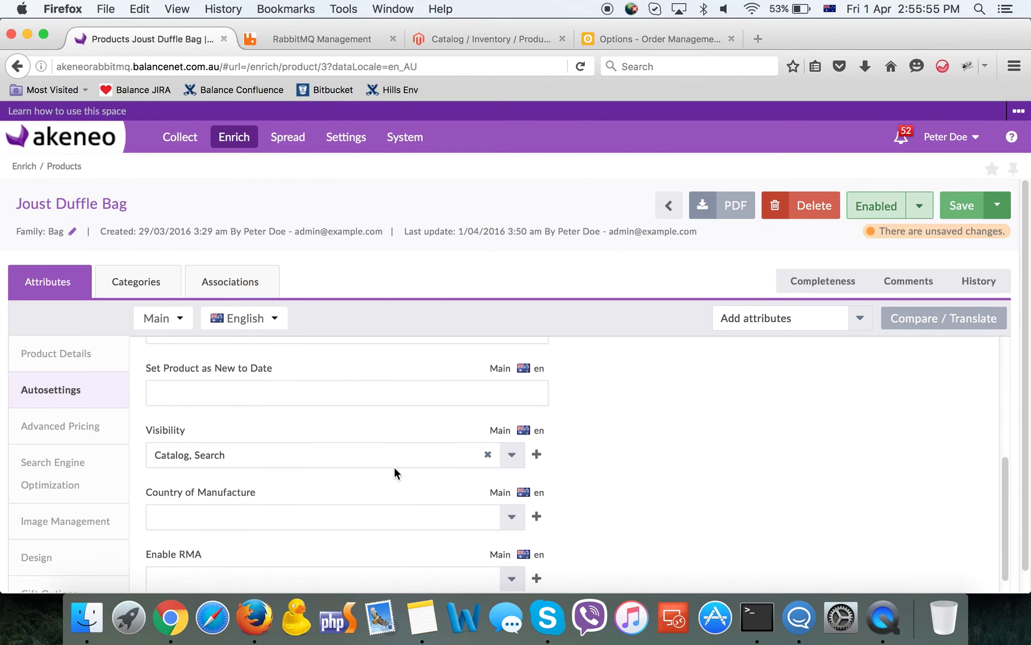
{"action": "left_click", "coordinate": [511, 455]}
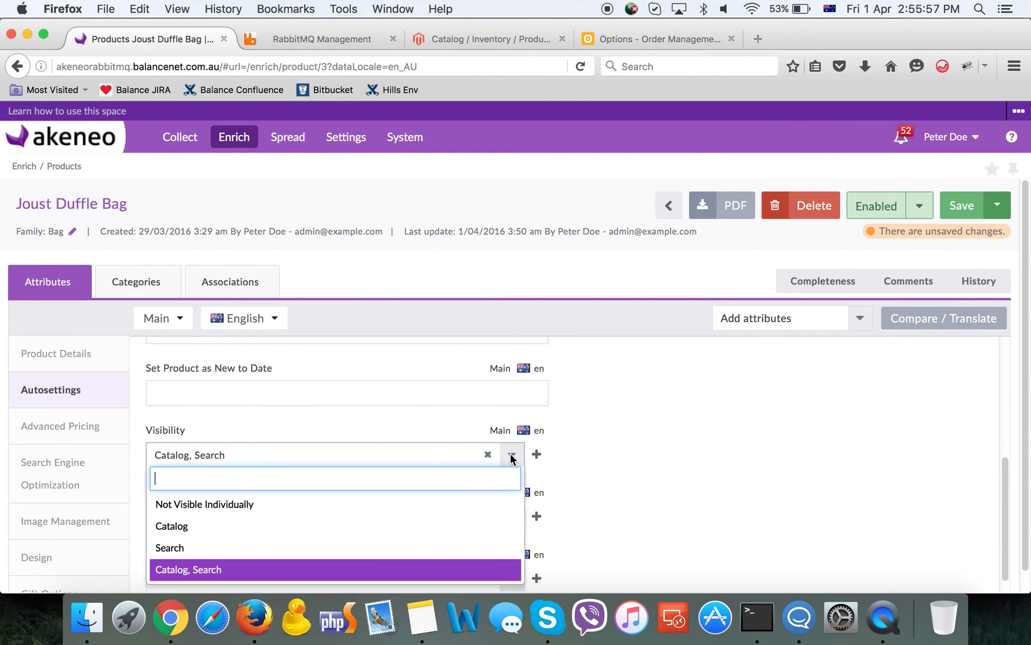
{"action": "left_click", "coordinate": [311, 525]}
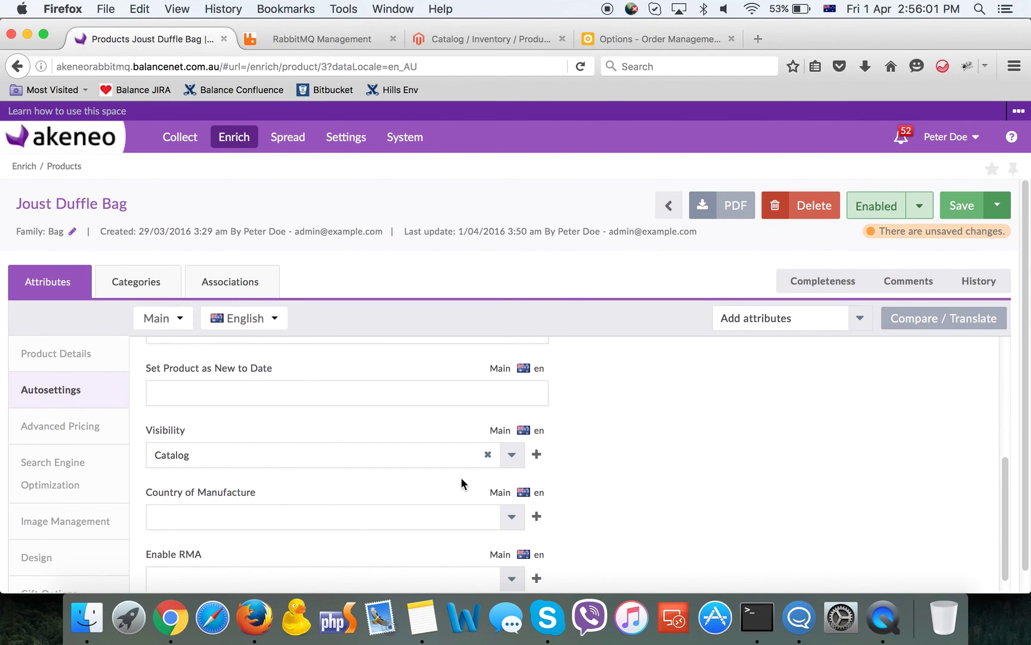
Drop cross-sells 24-MB04, 24-MB03, 24-MB05, add 24-MB06 and 24-MB02, then save the product
{"action": "left_click", "coordinate": [236, 285]}
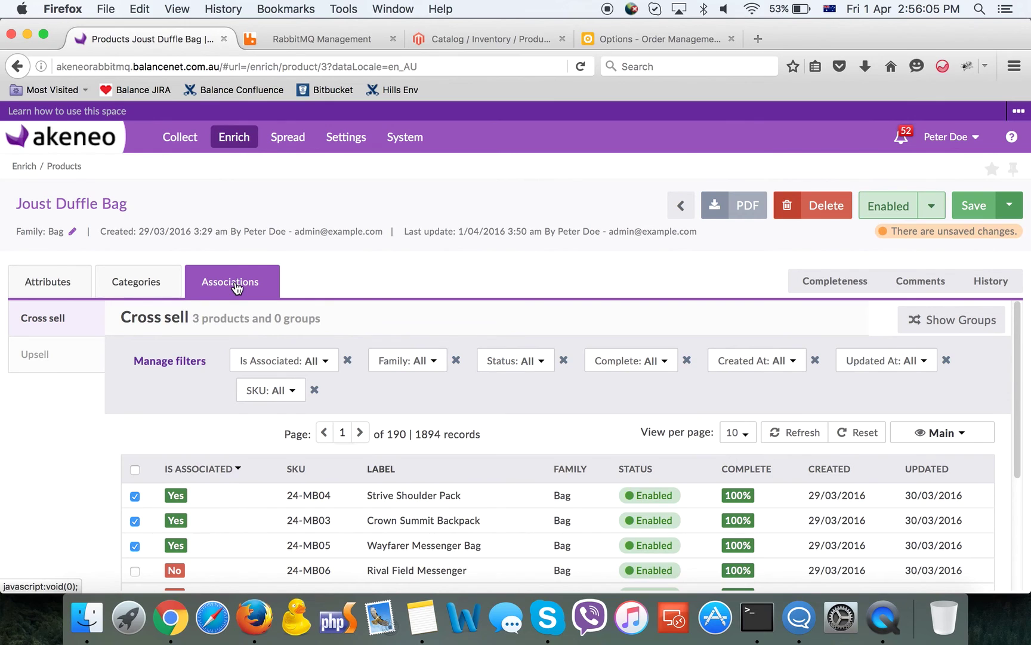
{"action": "scroll", "coordinate": [179, 400], "scroll_direction": "down", "scroll_amount": 3}
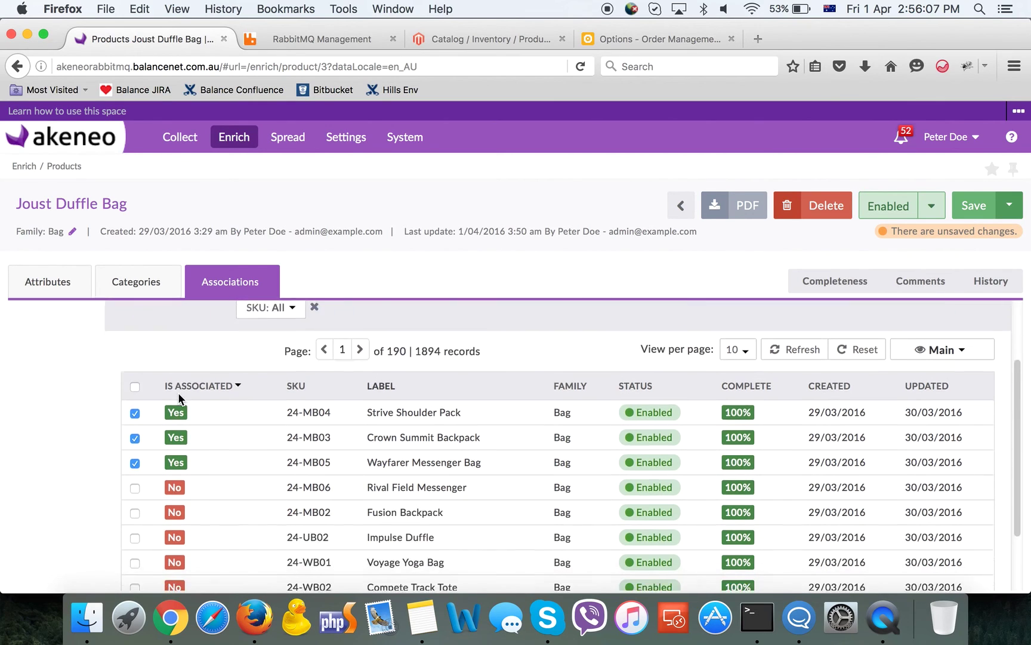
{"action": "left_click", "coordinate": [134, 403]}
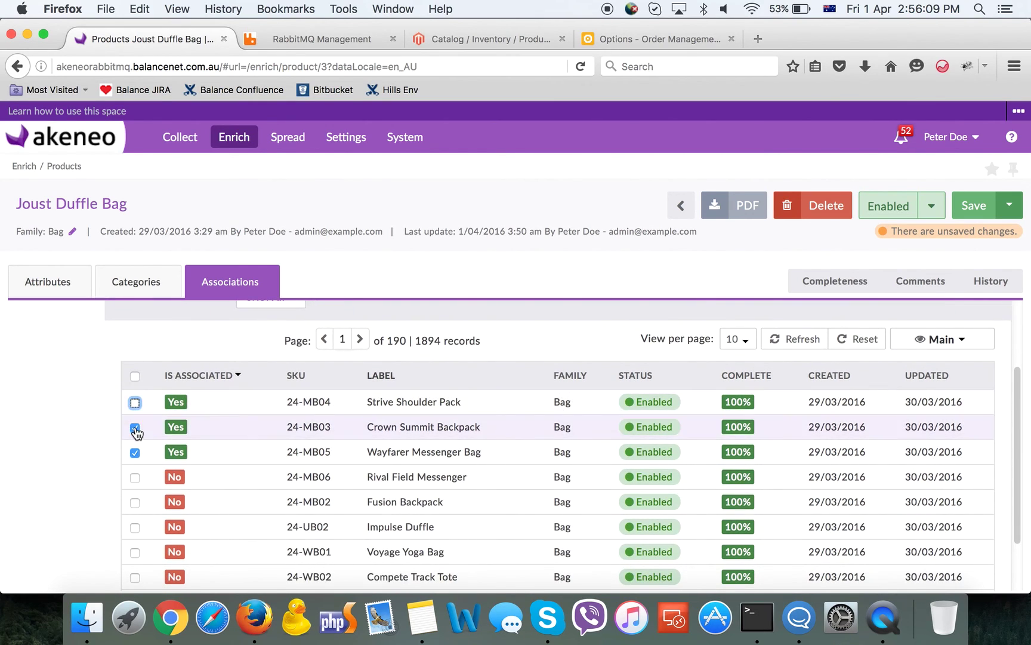
{"action": "left_click", "coordinate": [135, 427]}
{"action": "left_click", "coordinate": [135, 453]}
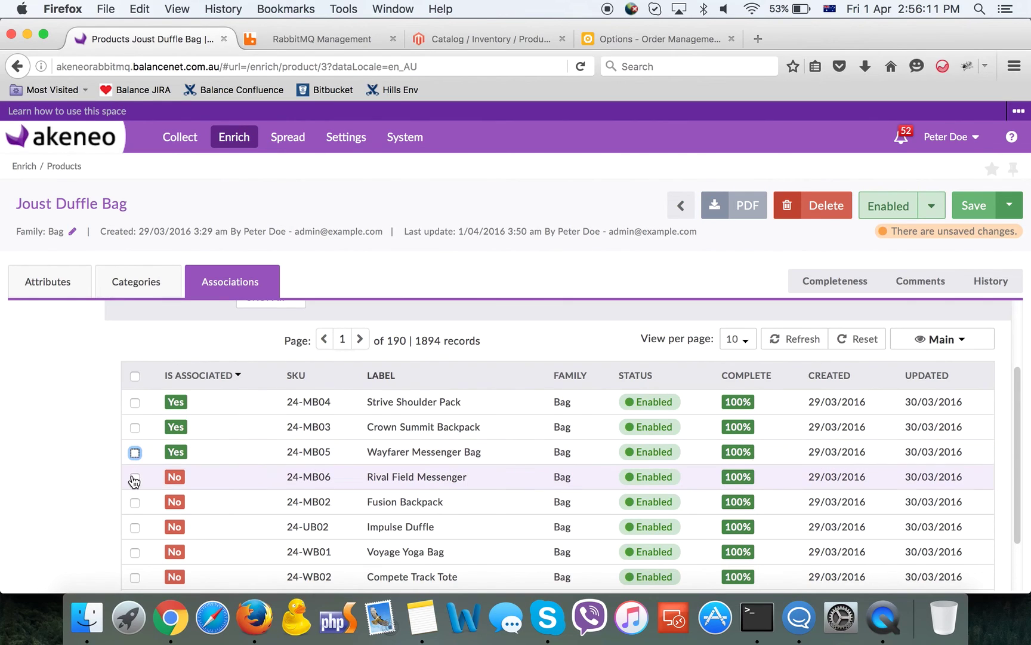
{"action": "left_click", "coordinate": [134, 477]}
{"action": "left_click", "coordinate": [135, 503]}
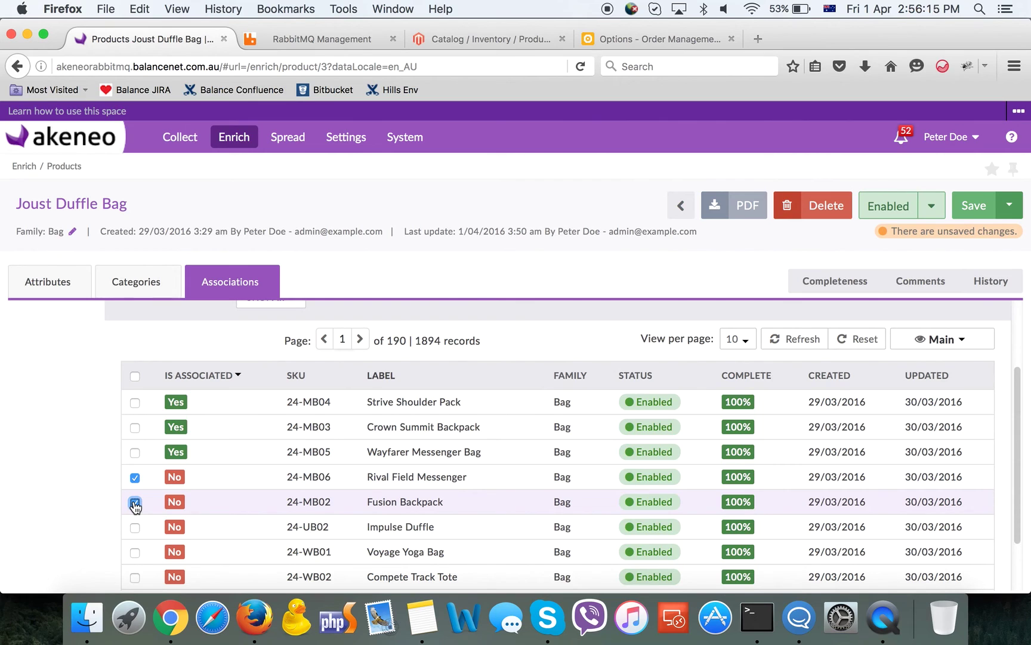
{"action": "left_click", "coordinate": [970, 205]}
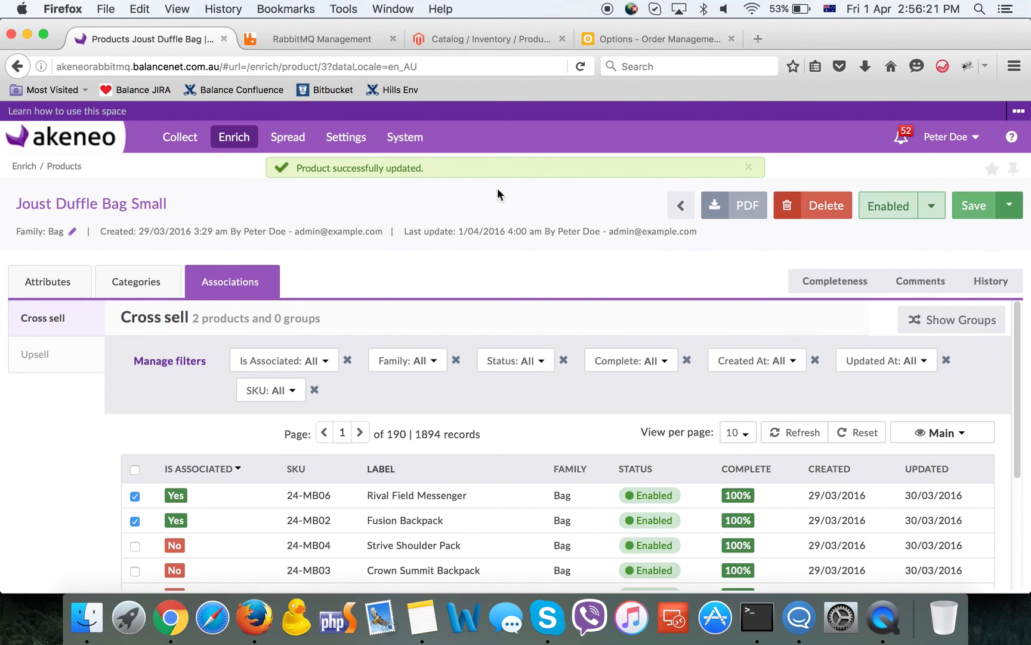
Back in the product grid, create a new Bag-family product with SKU 24-MB07
{"action": "left_click", "coordinate": [34, 279]}
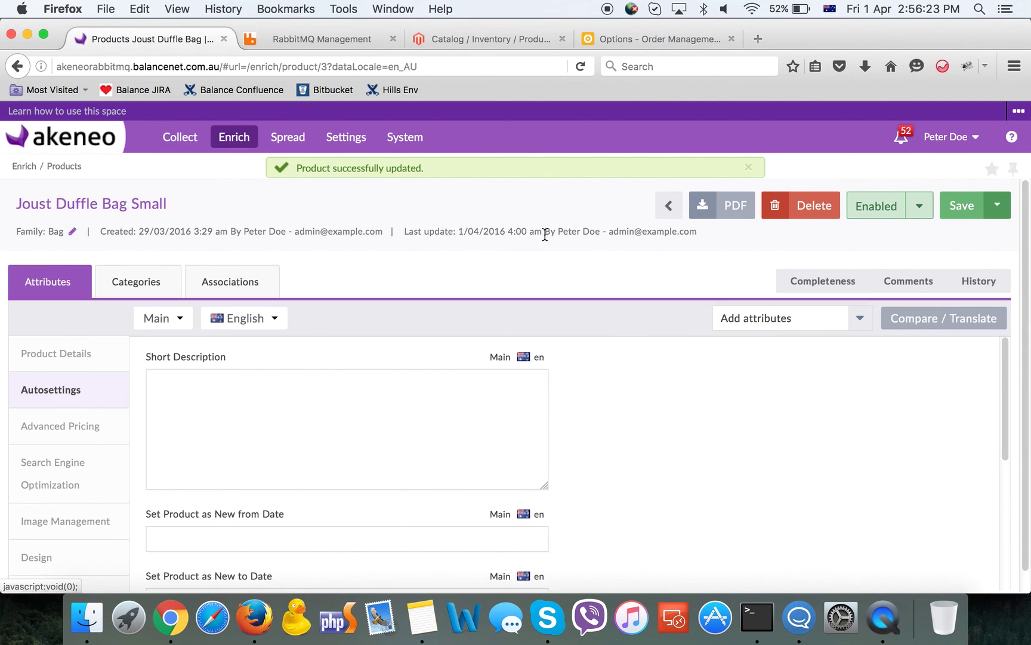
{"action": "left_click", "coordinate": [667, 206]}
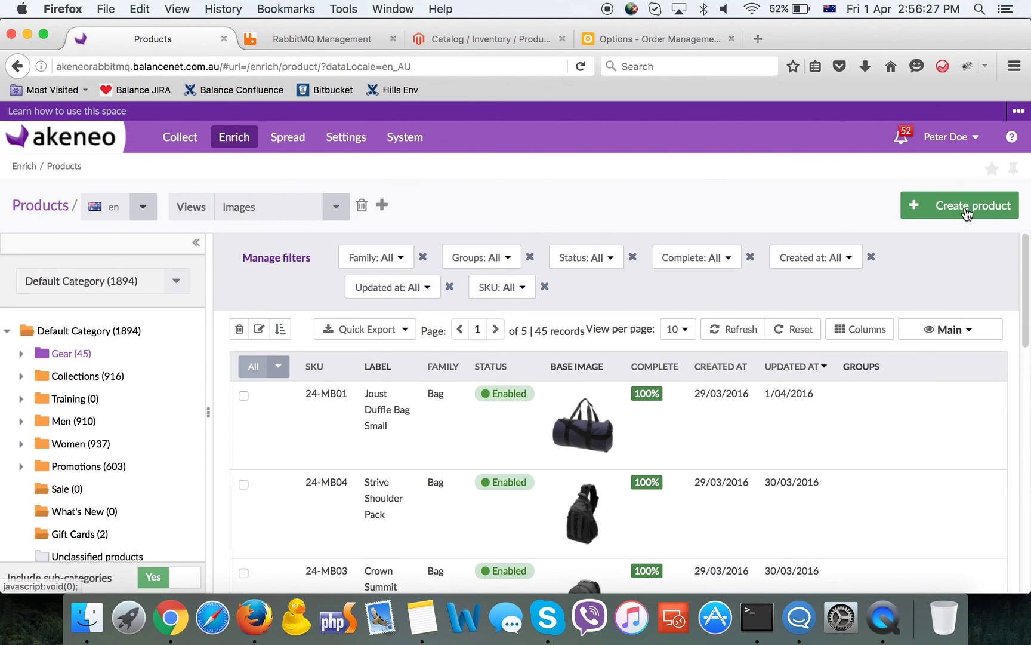
{"action": "left_click", "coordinate": [965, 208]}
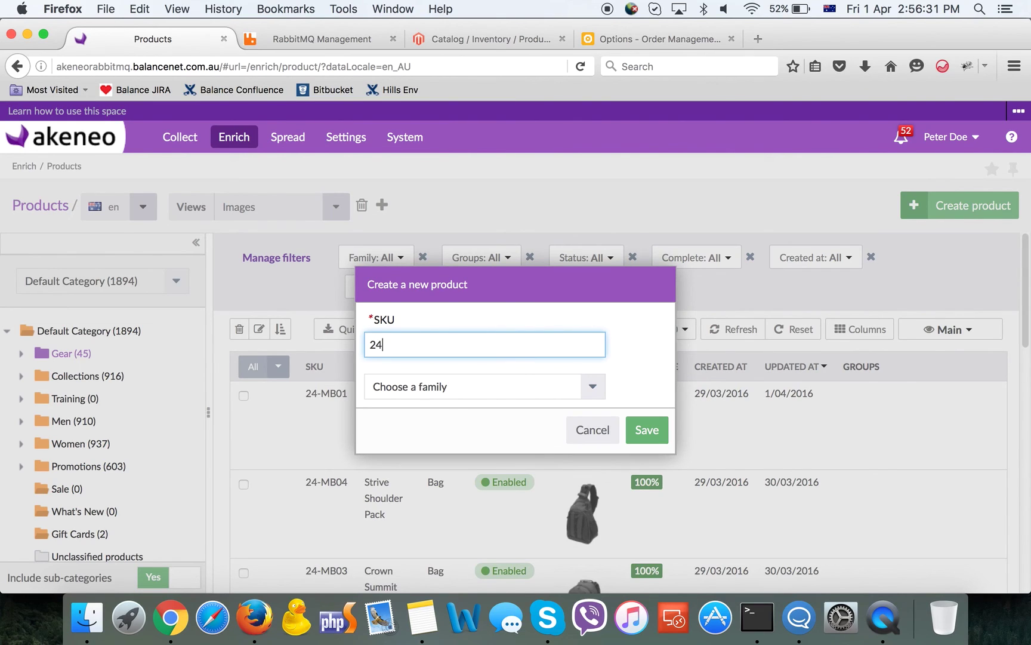
{"action": "type", "text": "24-MB07"}
{"action": "left_click", "coordinate": [596, 386]}
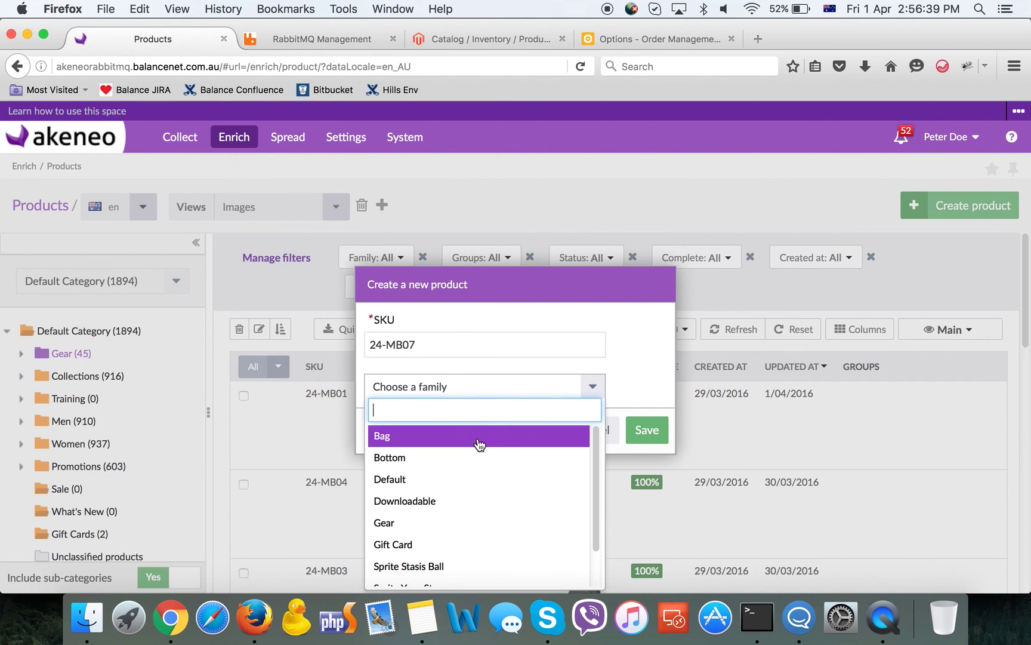
{"action": "left_click", "coordinate": [479, 444]}
{"action": "left_click", "coordinate": [641, 431]}
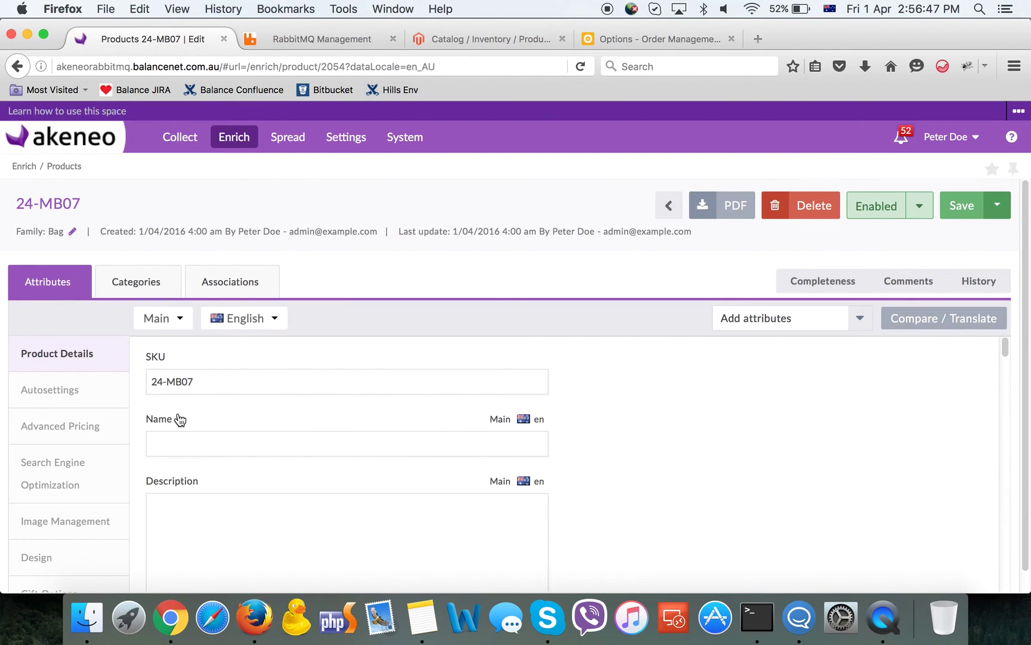
Name product 24-MB07 'Small laptop bag' and set its Visibility to Catalog, Search
{"action": "left_click", "coordinate": [180, 439]}
{"action": "type", "text": "Small"}
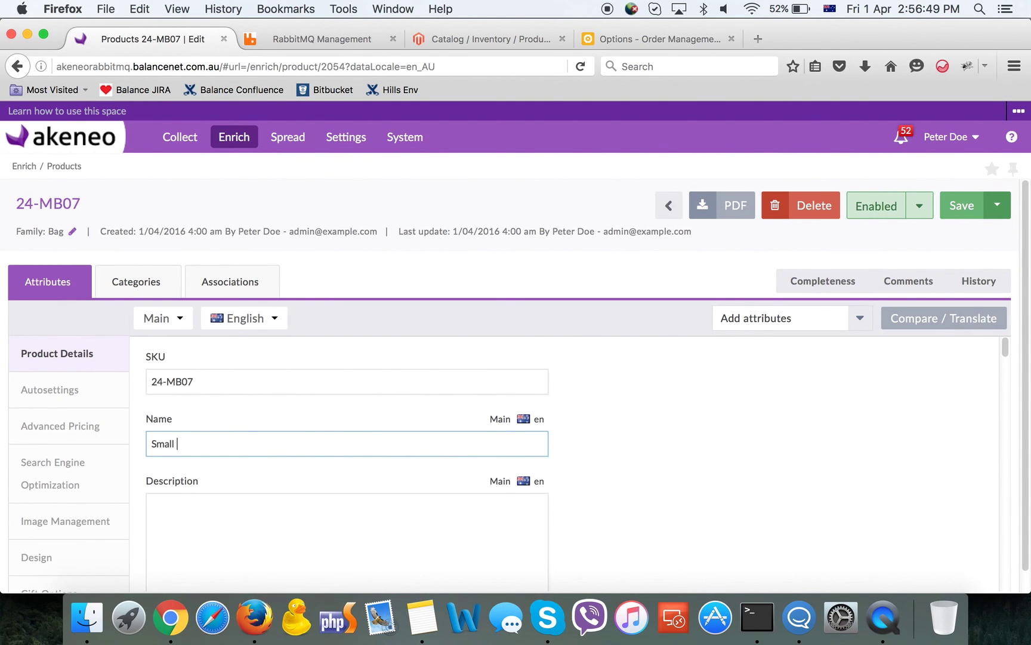
{"action": "type", "text": " laptop bag"}
{"action": "left_click", "coordinate": [32, 391]}
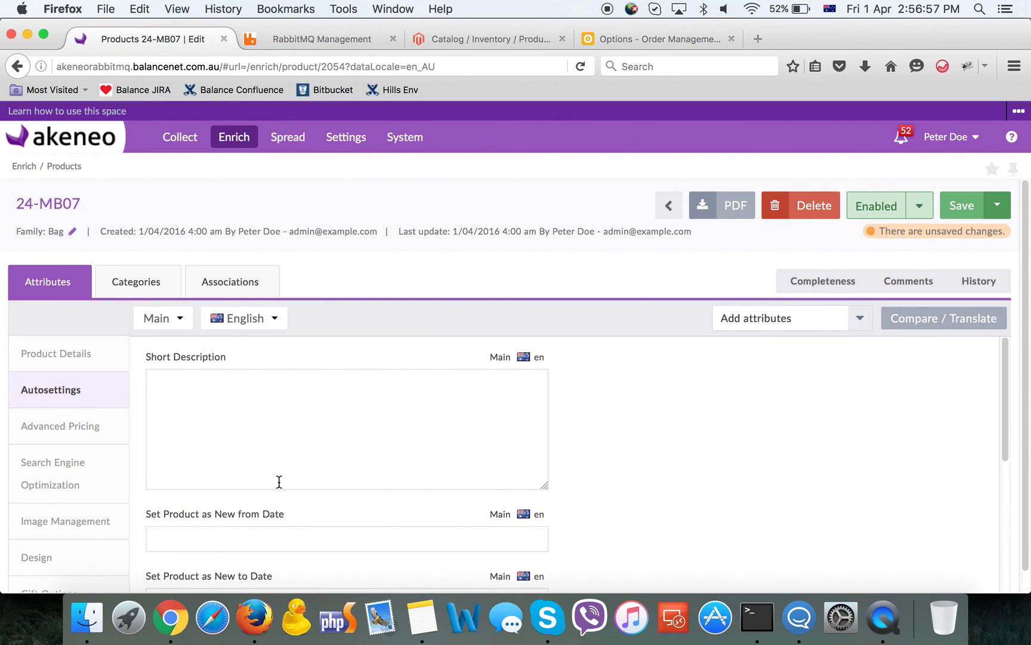
{"action": "scroll", "coordinate": [279, 484], "scroll_direction": "down", "scroll_amount": 5}
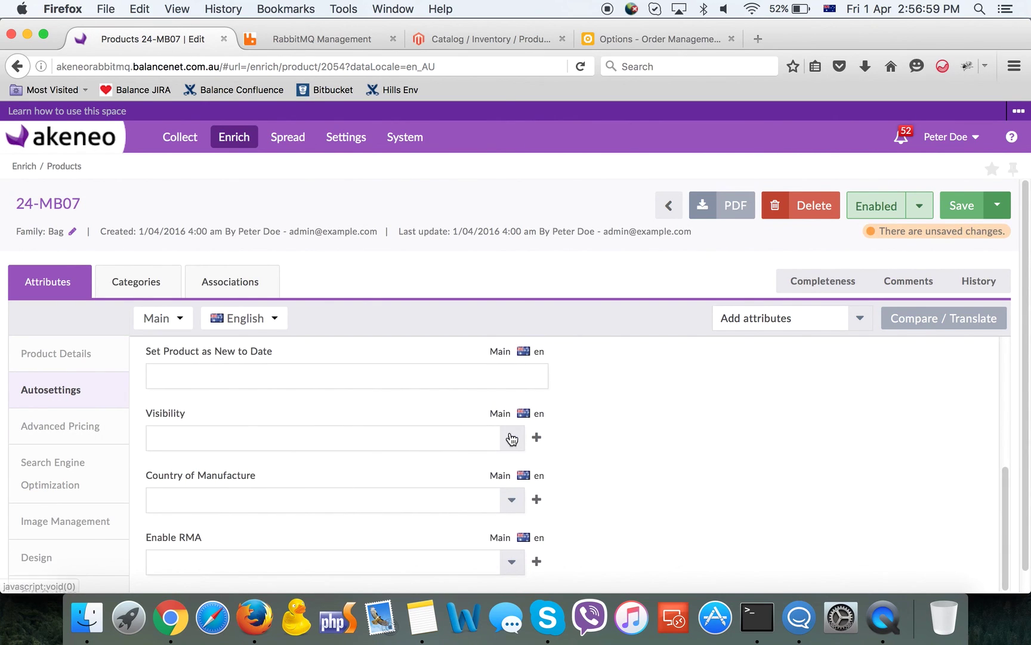
{"action": "left_click", "coordinate": [511, 436]}
{"action": "left_click", "coordinate": [239, 555]}
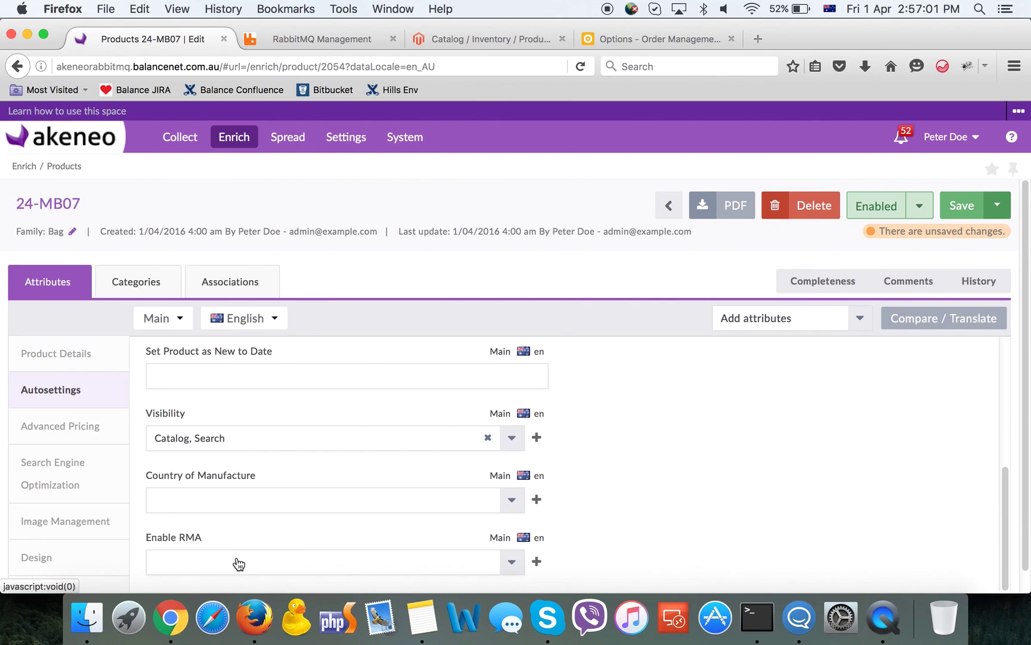
Tick cross-sells Strive Shoulder Pack (24-MB04) and Wayfarer Messenger Bag (24-MB05), then save
{"action": "left_click", "coordinate": [252, 280]}
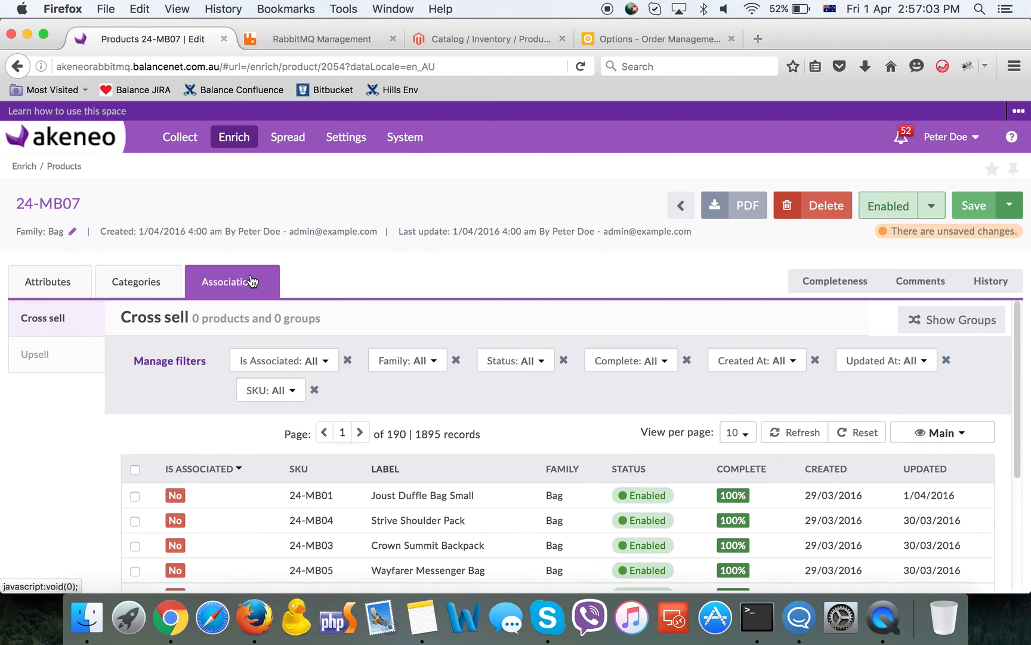
{"action": "left_click", "coordinate": [135, 521]}
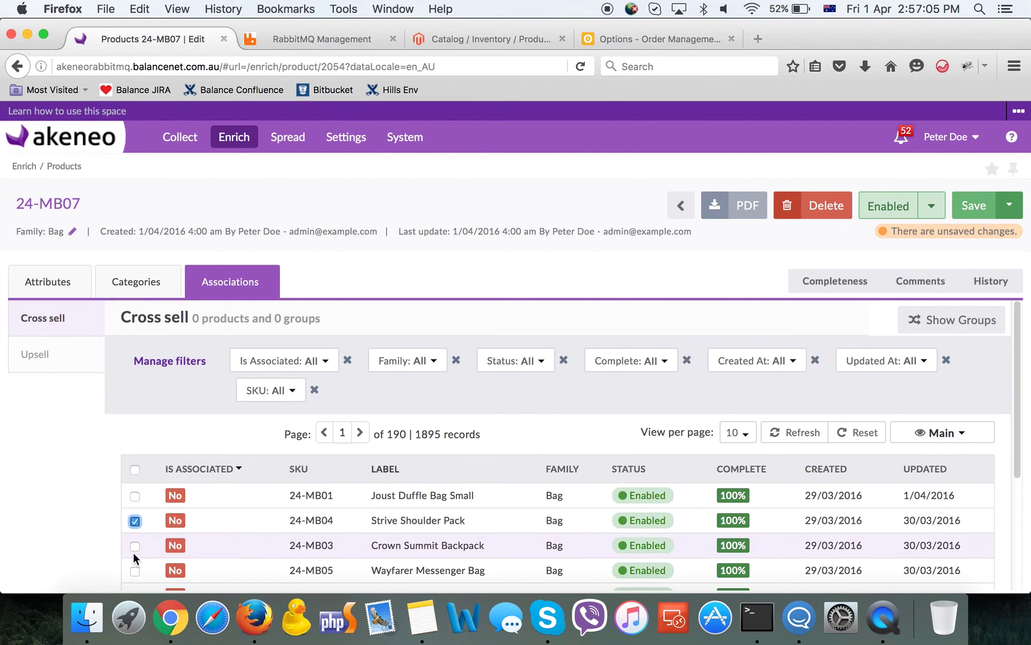
{"action": "left_click", "coordinate": [141, 571]}
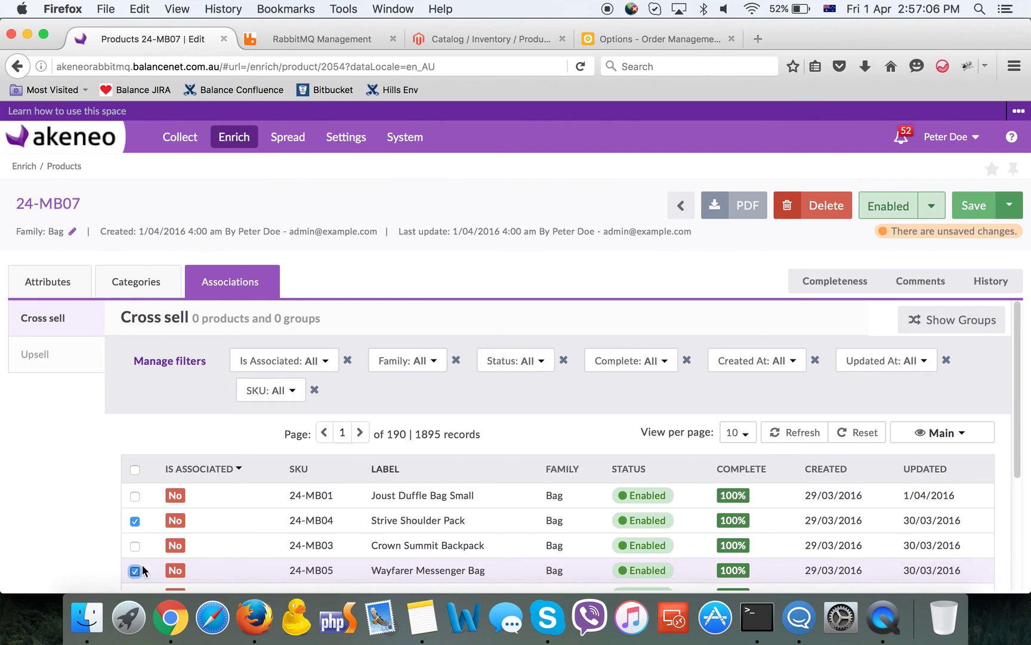
{"action": "left_click", "coordinate": [975, 206]}
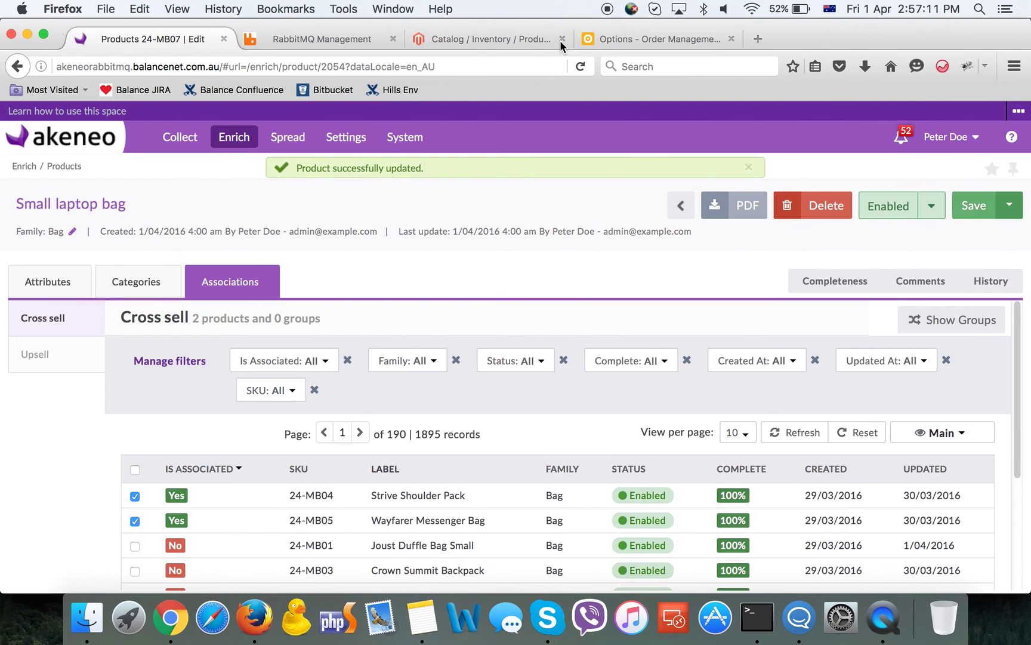
{"action": "mouse_move", "coordinate": [290, 138]}
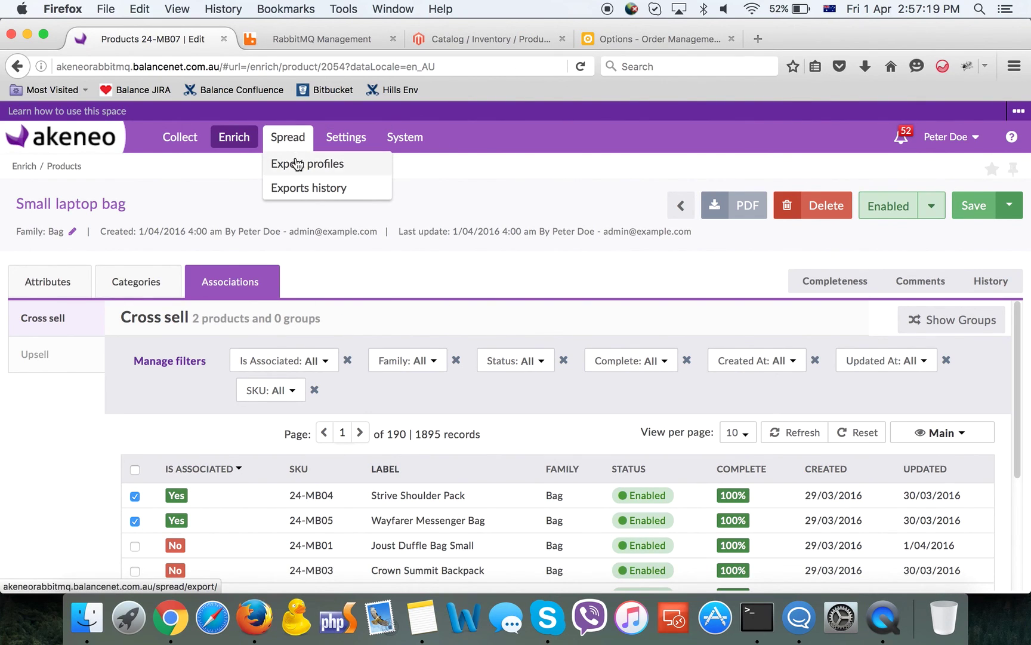
Run the mcom_bi_internal_via_rabbitmq export profile from Spread > Export profiles
{"action": "left_click", "coordinate": [297, 163]}
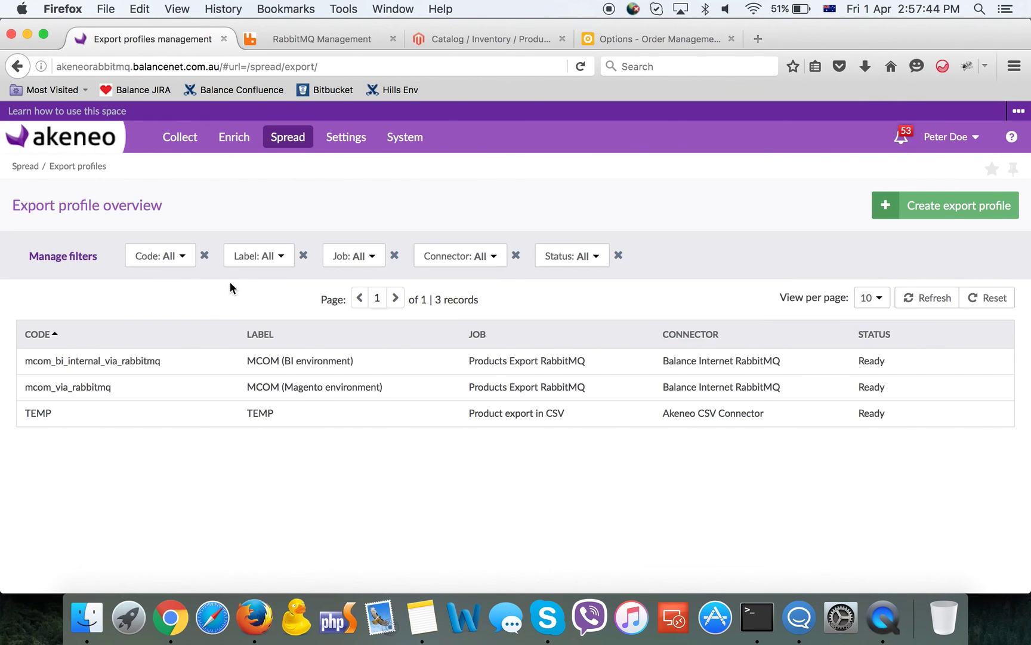
{"action": "left_click", "coordinate": [178, 358]}
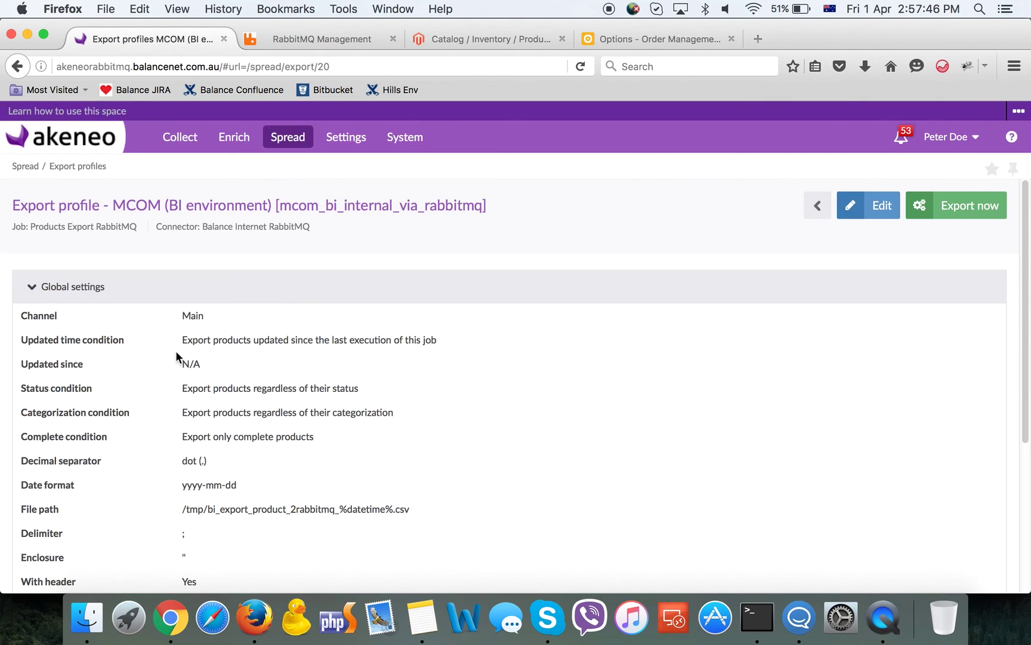
{"action": "left_click", "coordinate": [938, 203]}
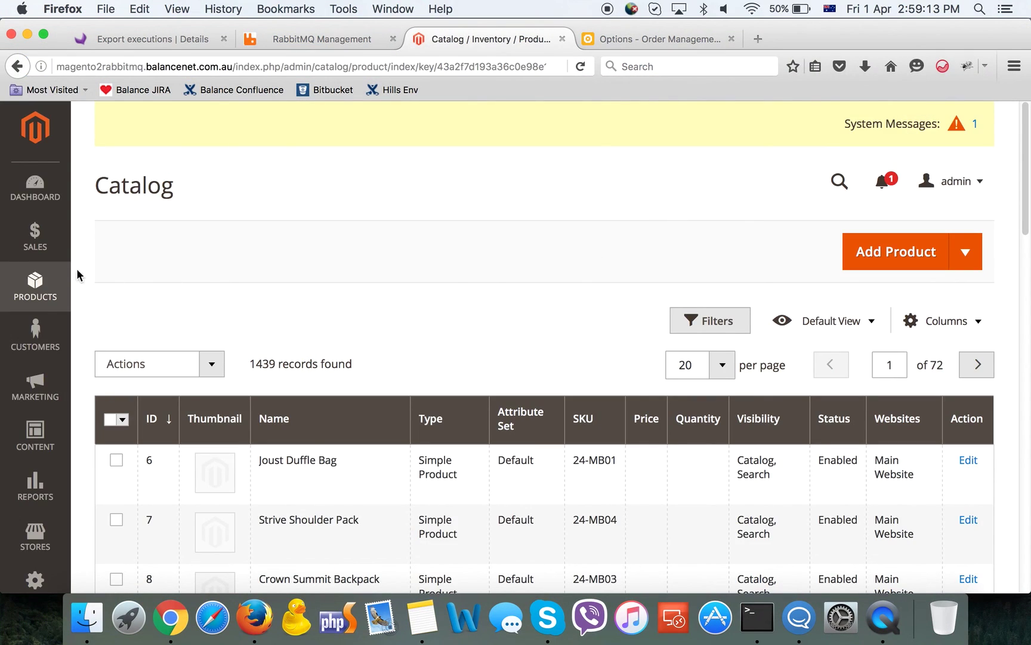
Reload the Magento product catalog grid and sort it by ID, newest first
{"action": "left_click", "coordinate": [37, 285]}
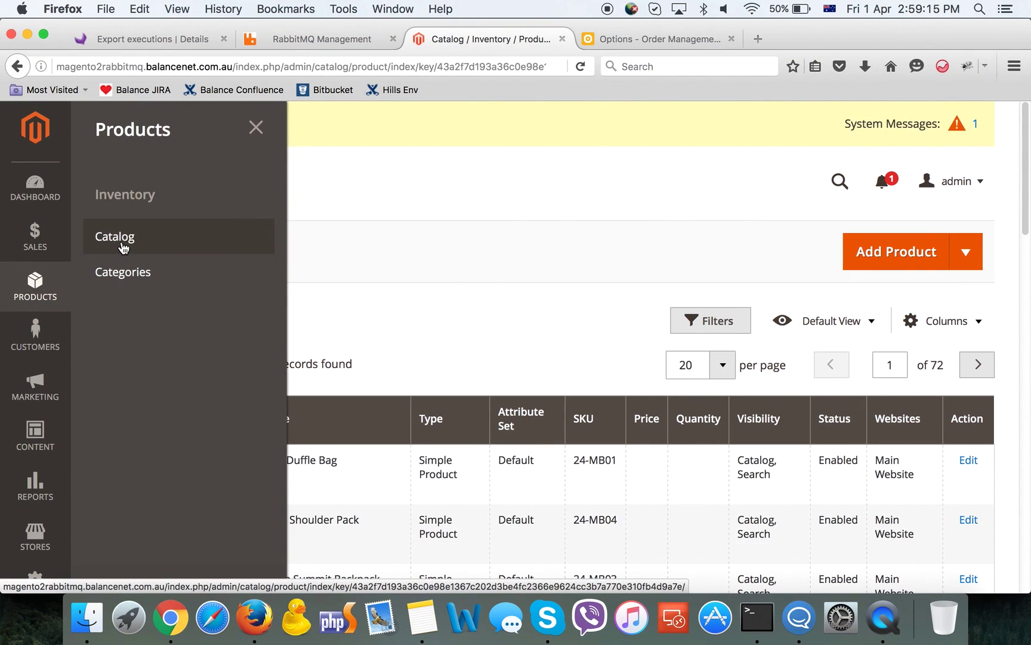
{"action": "left_click", "coordinate": [124, 247]}
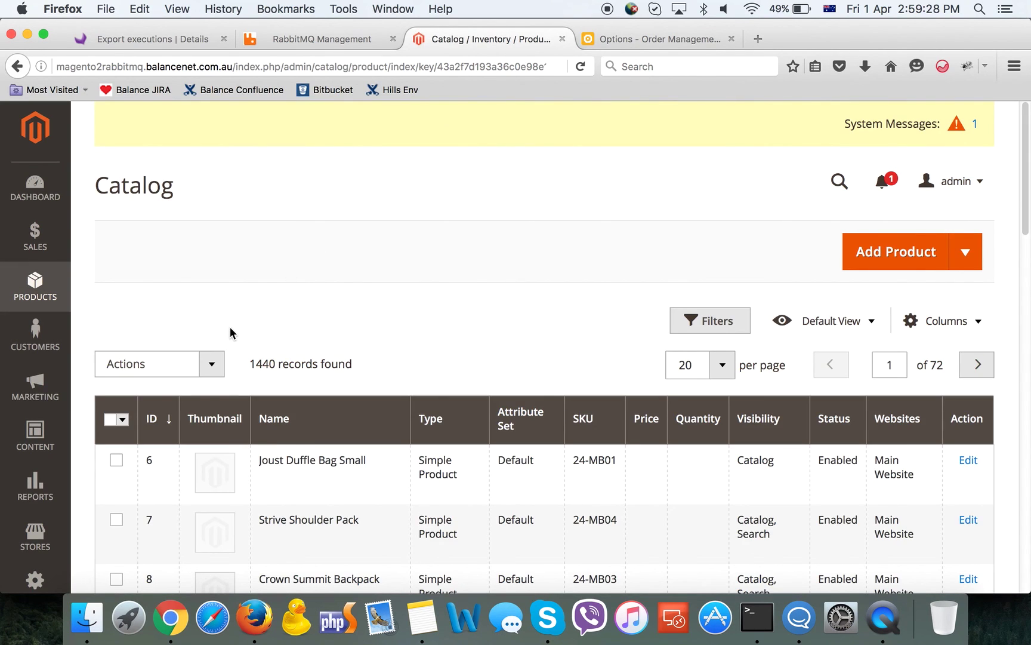
{"action": "left_click", "coordinate": [149, 420]}
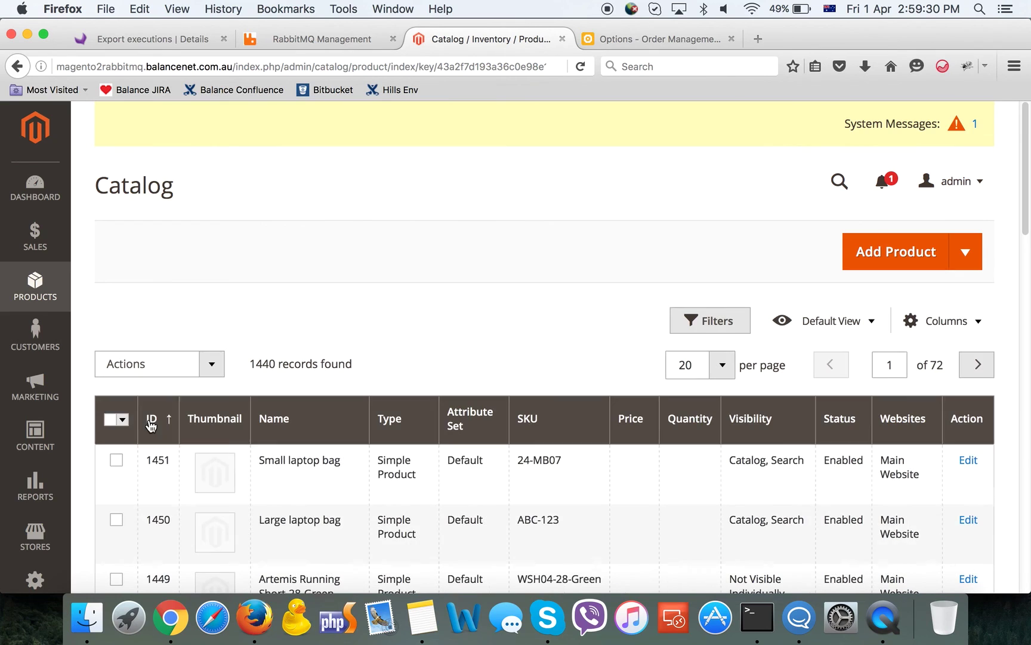
Open Small laptop bag, check its two cross-sell products, and return to the catalog
{"action": "left_click", "coordinate": [299, 481]}
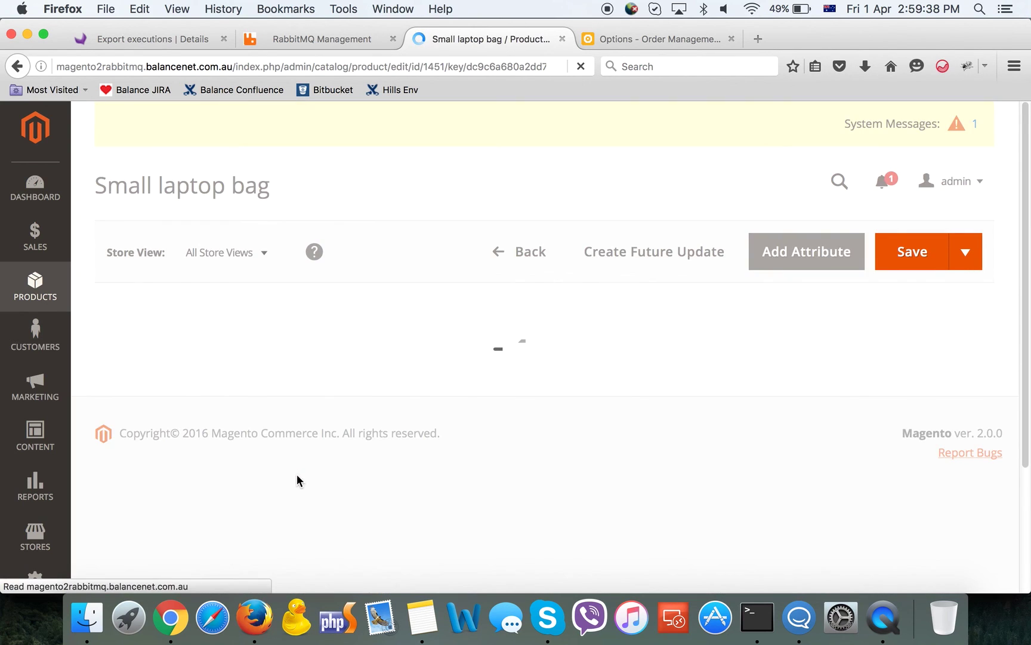
{"action": "scroll", "coordinate": [296, 475], "scroll_direction": "down", "scroll_amount": 6}
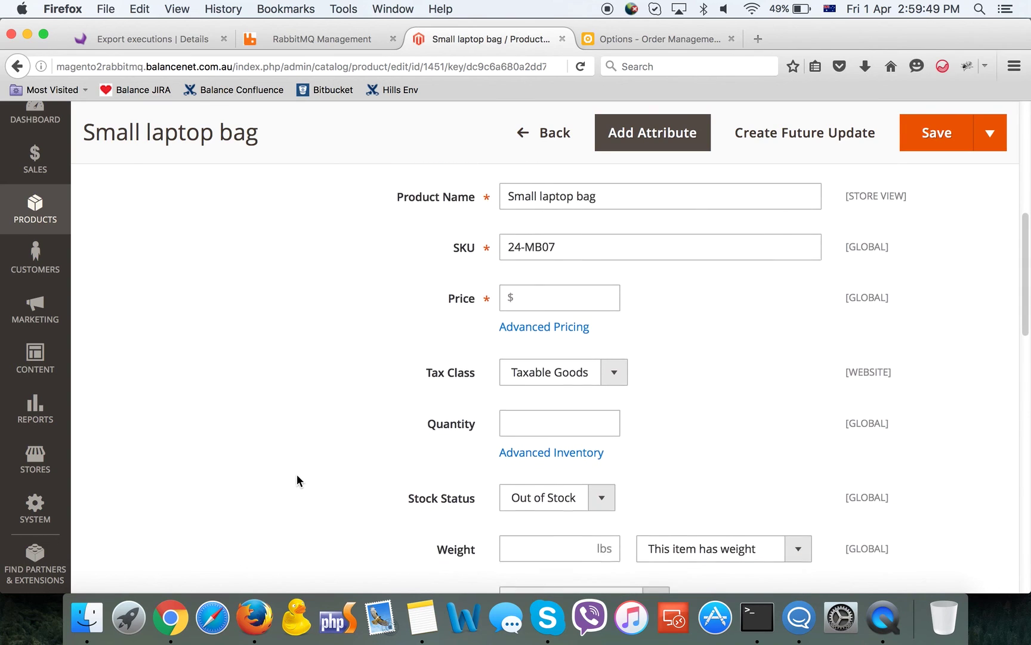
{"action": "scroll", "coordinate": [296, 478], "scroll_direction": "down", "scroll_amount": 7}
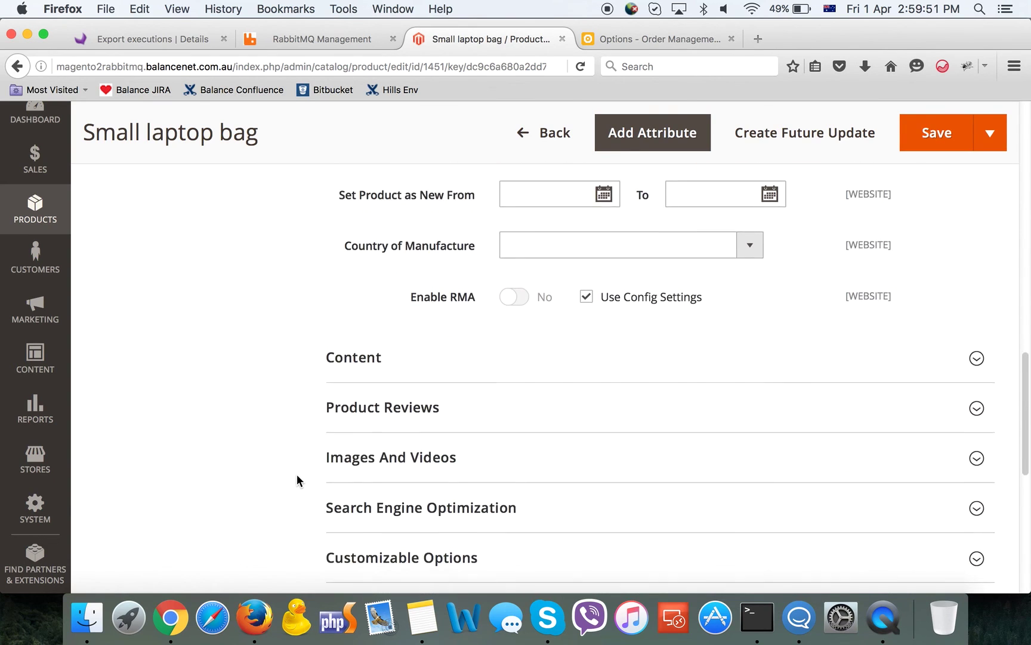
{"action": "scroll", "coordinate": [352, 546], "scroll_direction": "down", "scroll_amount": 3}
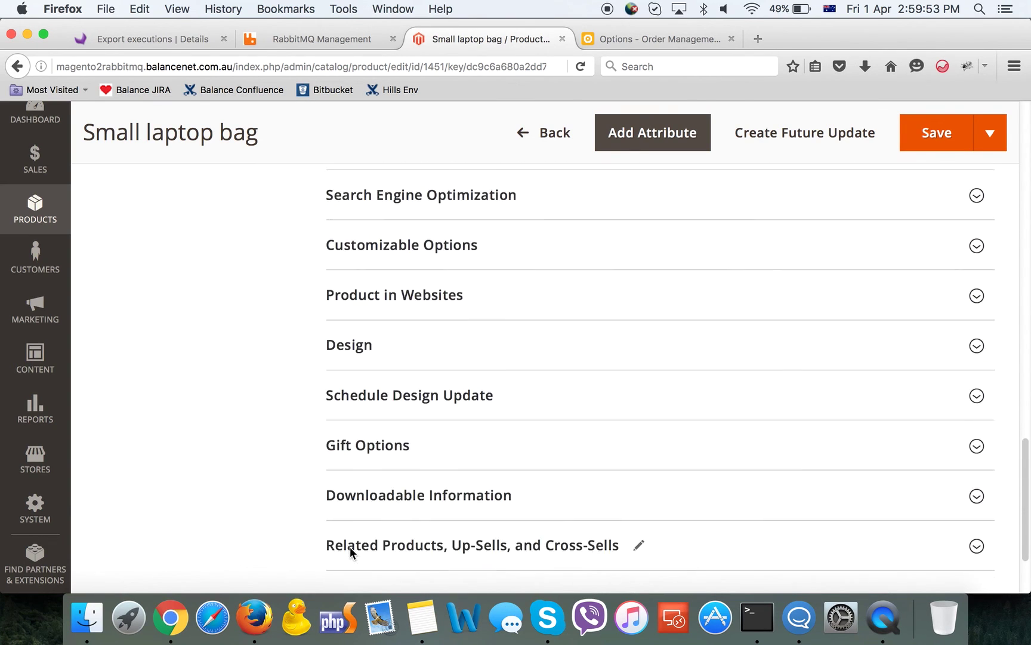
{"action": "left_click", "coordinate": [352, 553]}
{"action": "scroll", "coordinate": [352, 554], "scroll_direction": "down", "scroll_amount": 8}
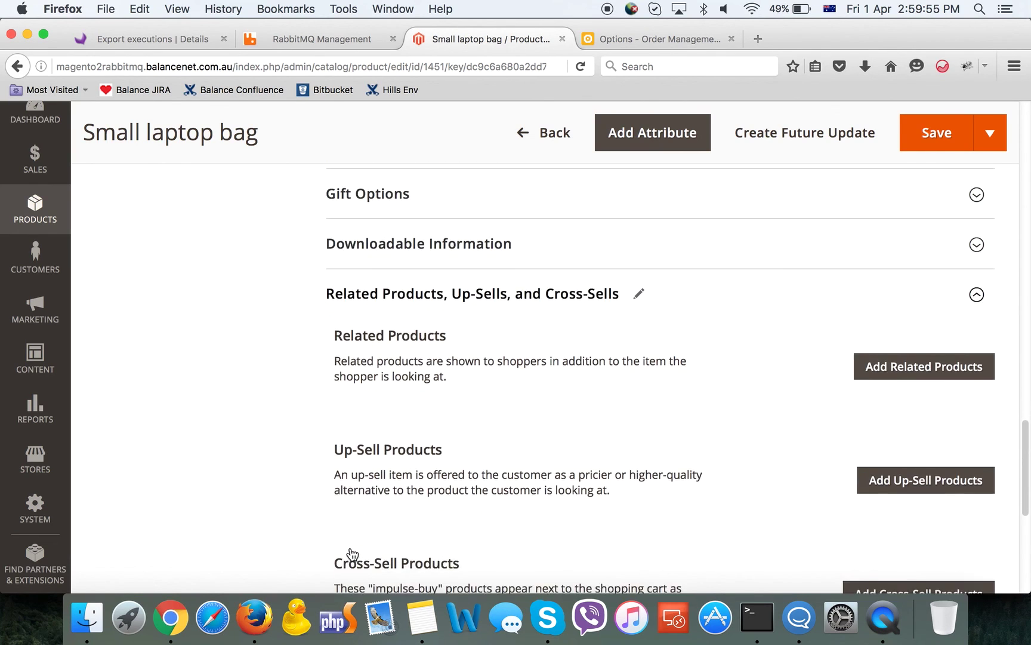
{"action": "scroll", "coordinate": [351, 552], "scroll_direction": "down", "scroll_amount": 1}
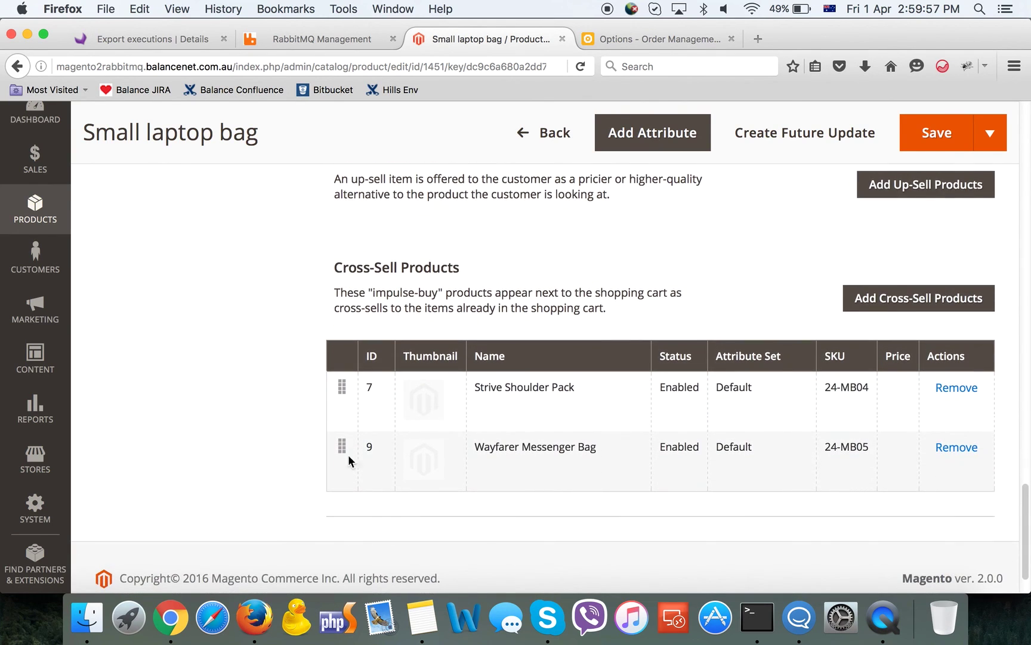
{"action": "left_click", "coordinate": [545, 134]}
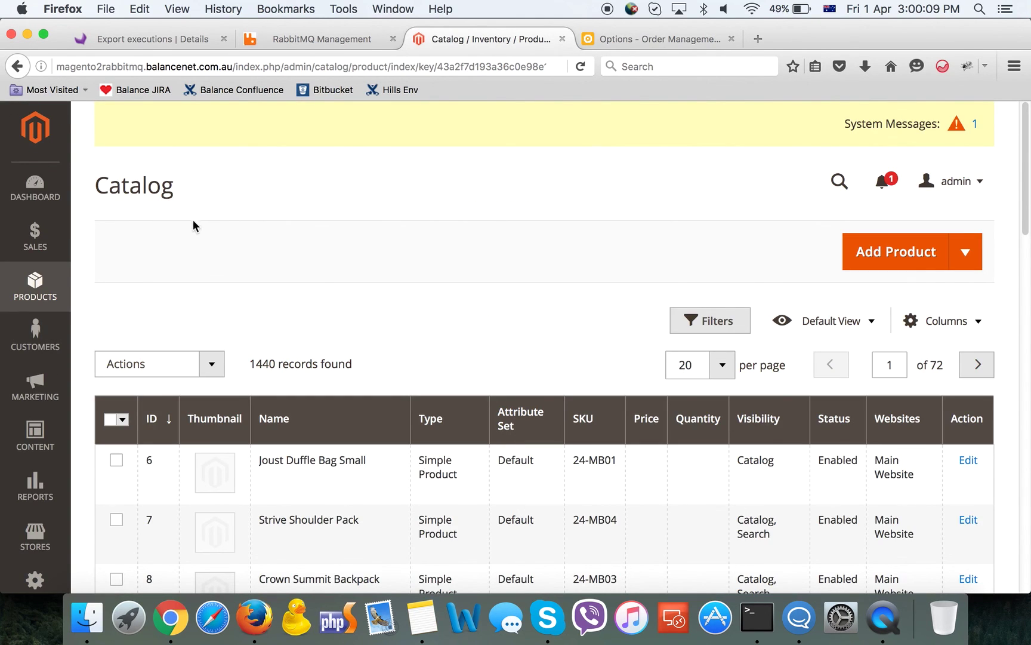
Open Joust Duffle Bag Small and verify cross-sells 24-MB06 and 24-MB02, then go back
{"action": "left_click", "coordinate": [359, 460]}
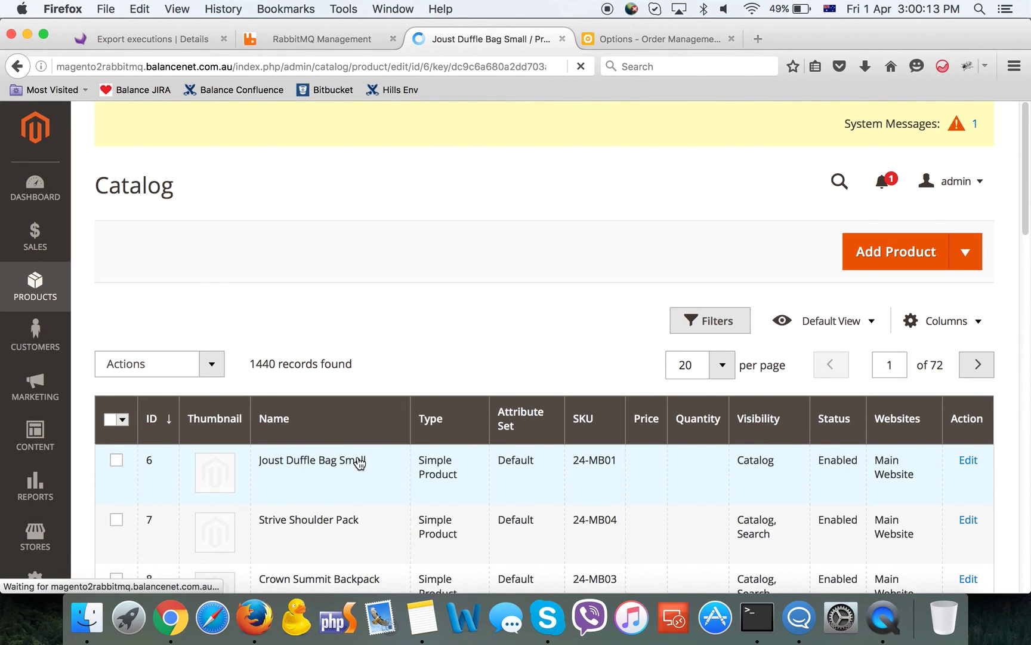
{"action": "scroll", "coordinate": [357, 455], "scroll_direction": "down", "scroll_amount": 5}
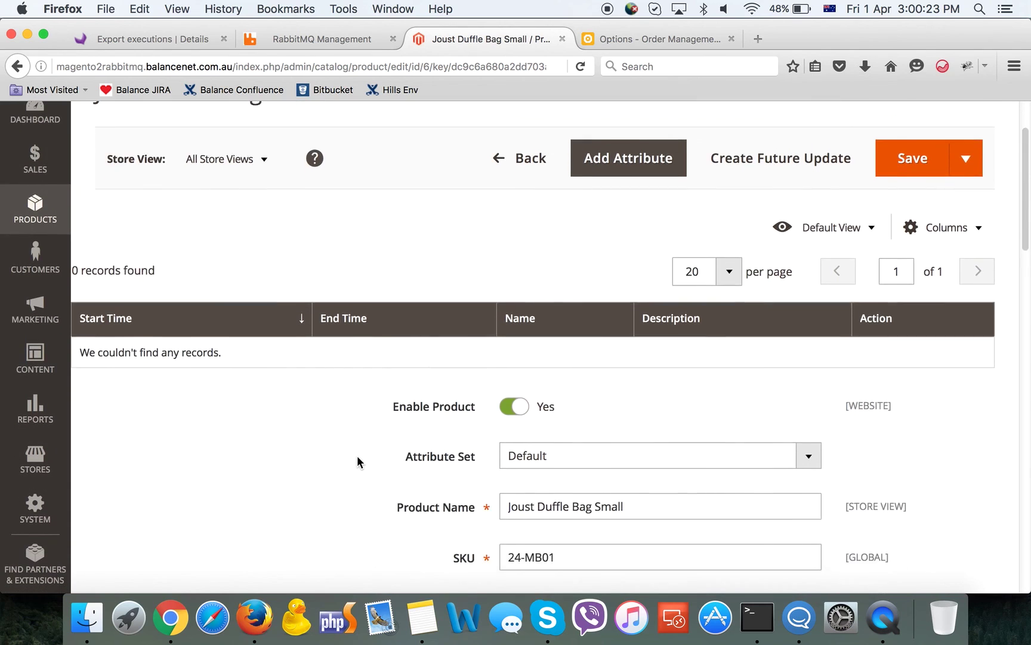
{"action": "scroll", "coordinate": [359, 463], "scroll_direction": "down", "scroll_amount": 3}
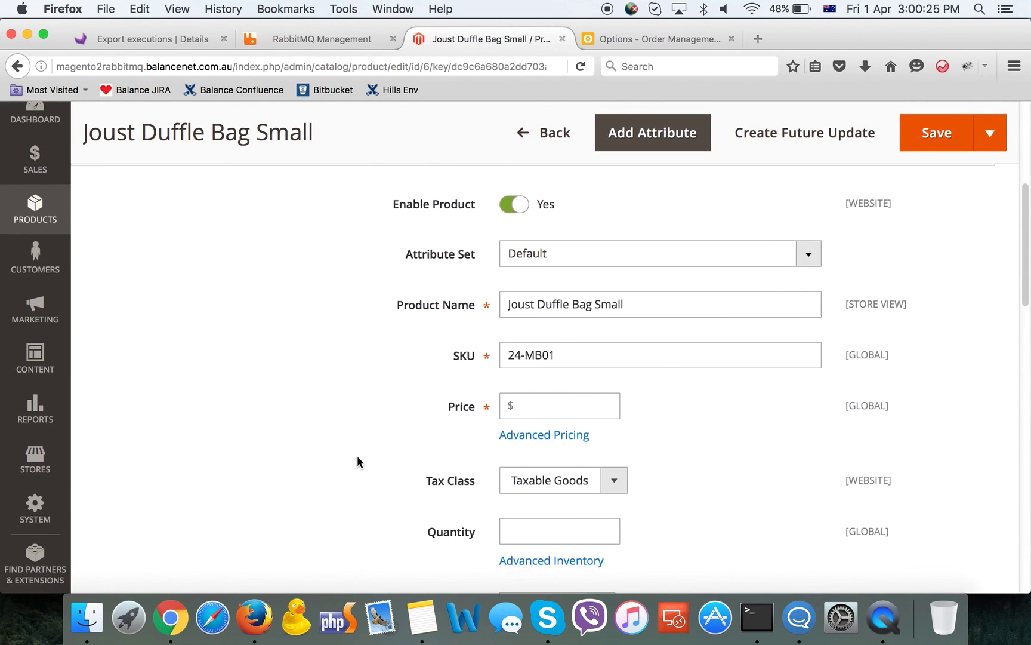
{"action": "scroll", "coordinate": [359, 462], "scroll_direction": "down", "scroll_amount": 5}
{"action": "scroll", "coordinate": [358, 462], "scroll_direction": "down", "scroll_amount": 3}
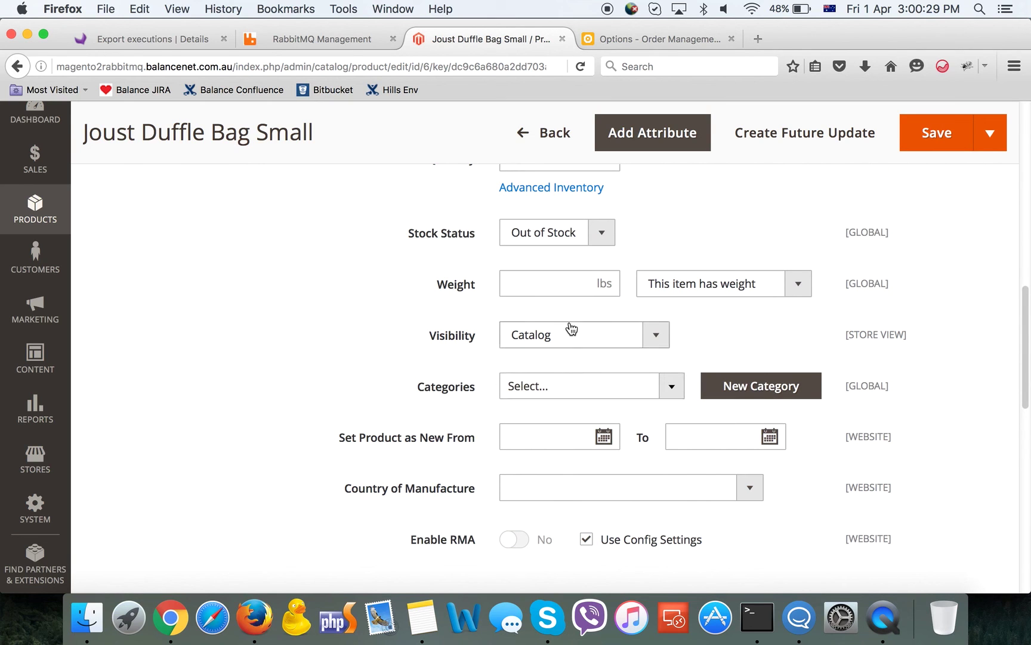
{"action": "scroll", "coordinate": [493, 324], "scroll_direction": "down", "scroll_amount": 3}
{"action": "scroll", "coordinate": [493, 324], "scroll_direction": "down", "scroll_amount": 10}
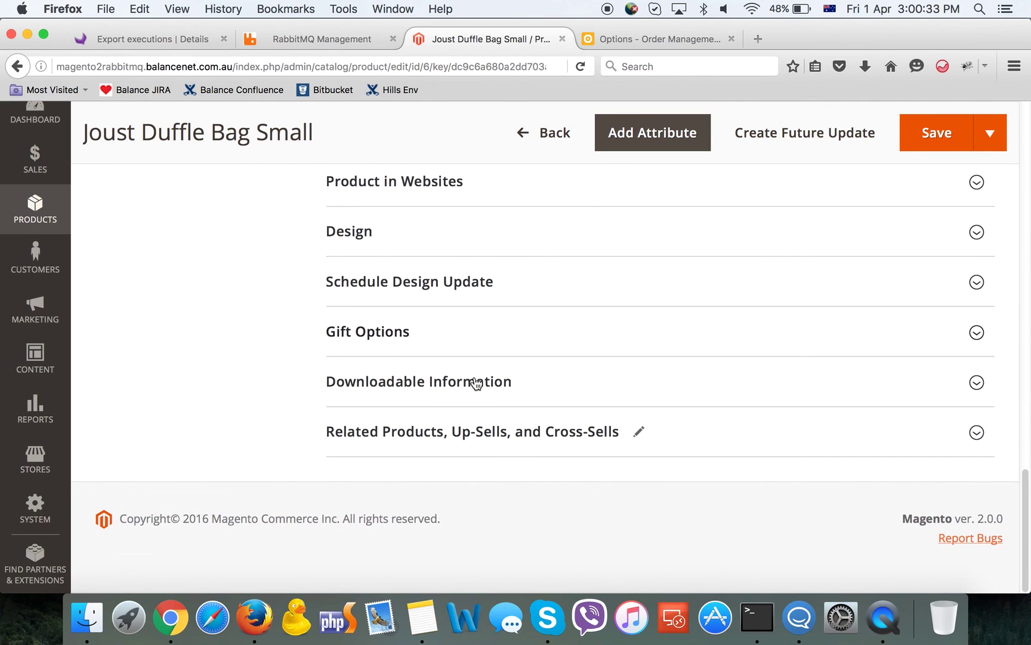
{"action": "left_click", "coordinate": [461, 432]}
{"action": "scroll", "coordinate": [460, 429], "scroll_direction": "down", "scroll_amount": 8}
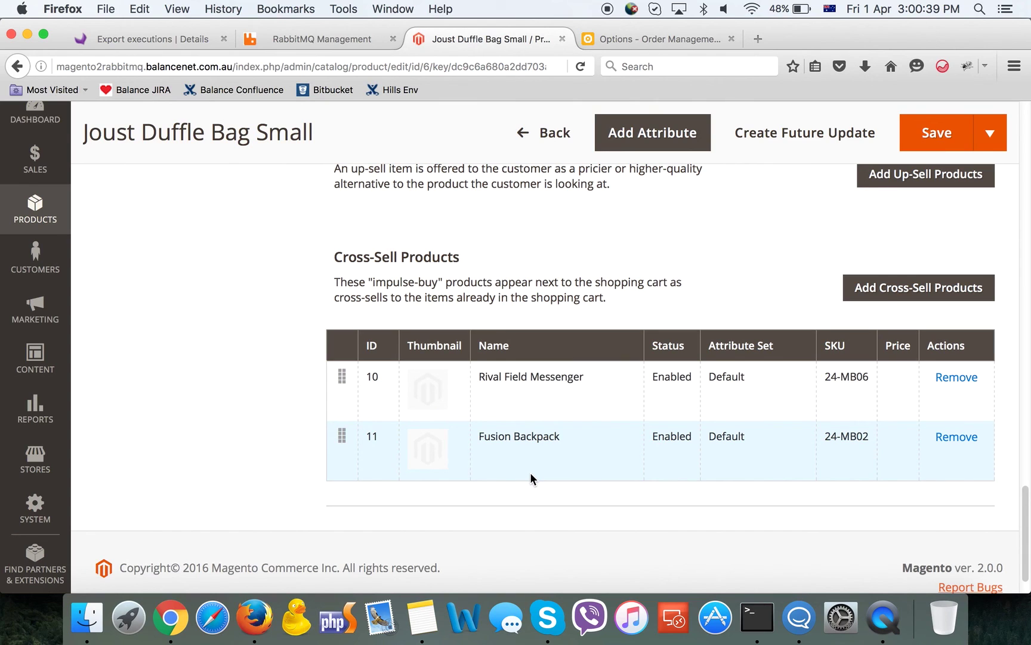
{"action": "left_click", "coordinate": [548, 137]}
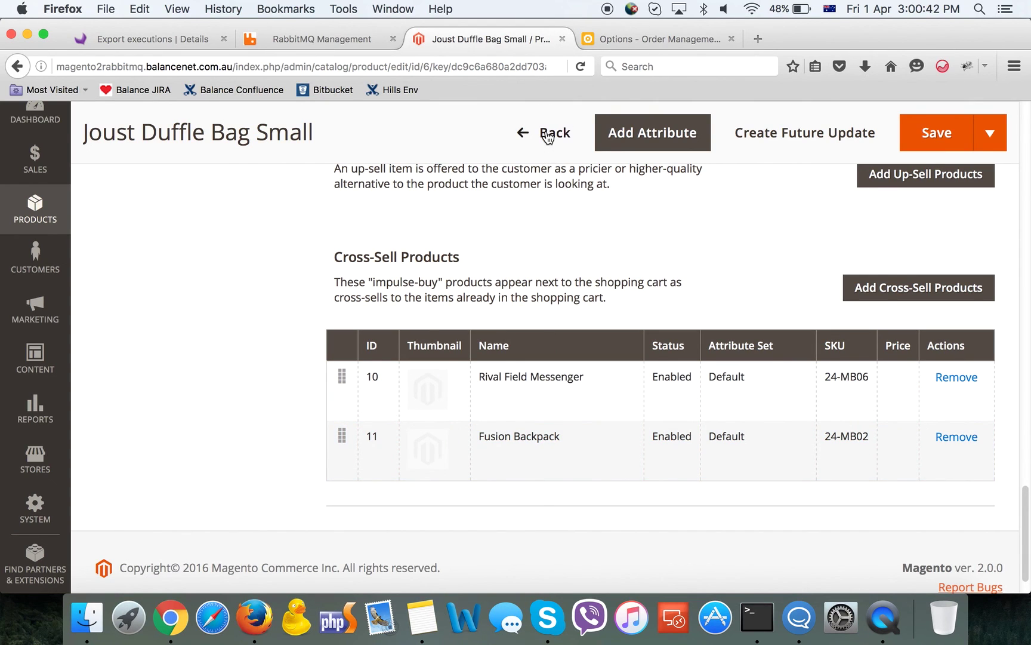
Reapply the current filter on the Order Management options list to refresh it
{"action": "left_click", "coordinate": [611, 41]}
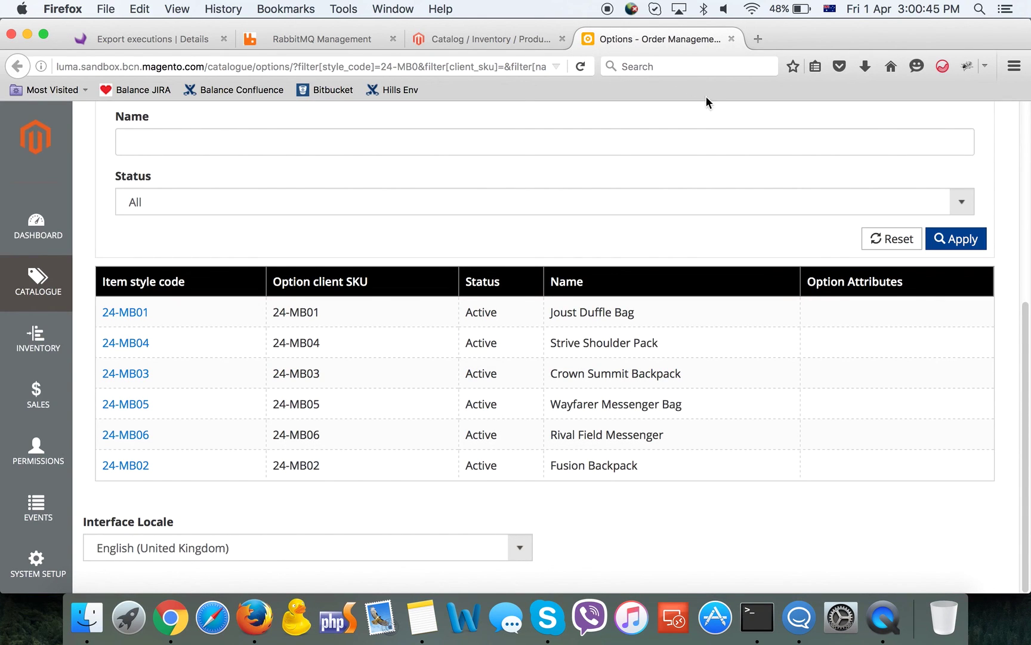
{"action": "left_click", "coordinate": [951, 240]}
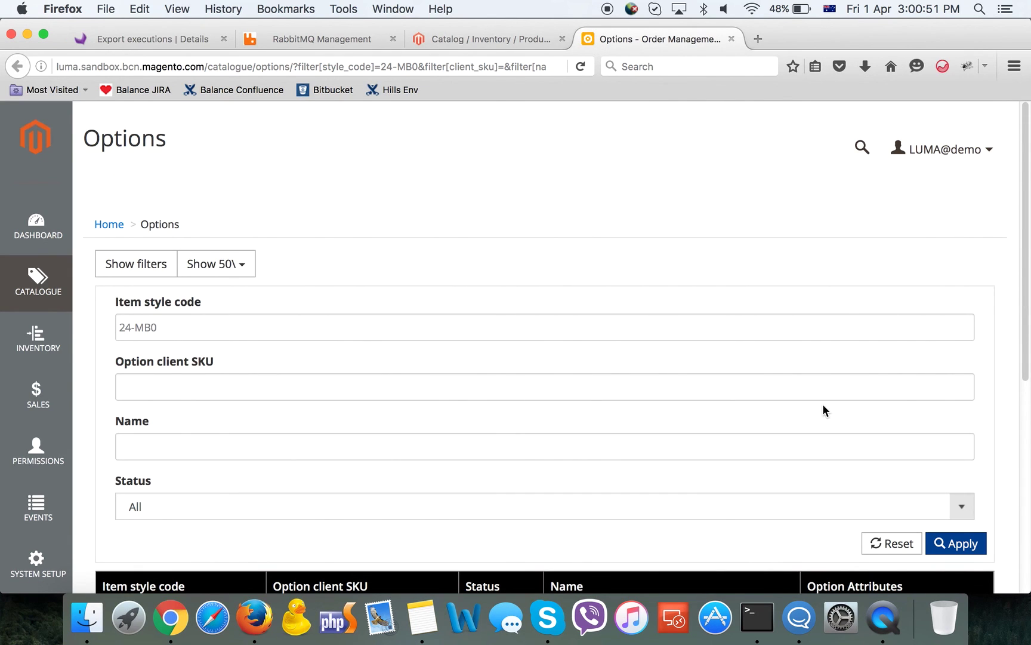
{"action": "scroll", "coordinate": [822, 406], "scroll_direction": "down", "scroll_amount": 5}
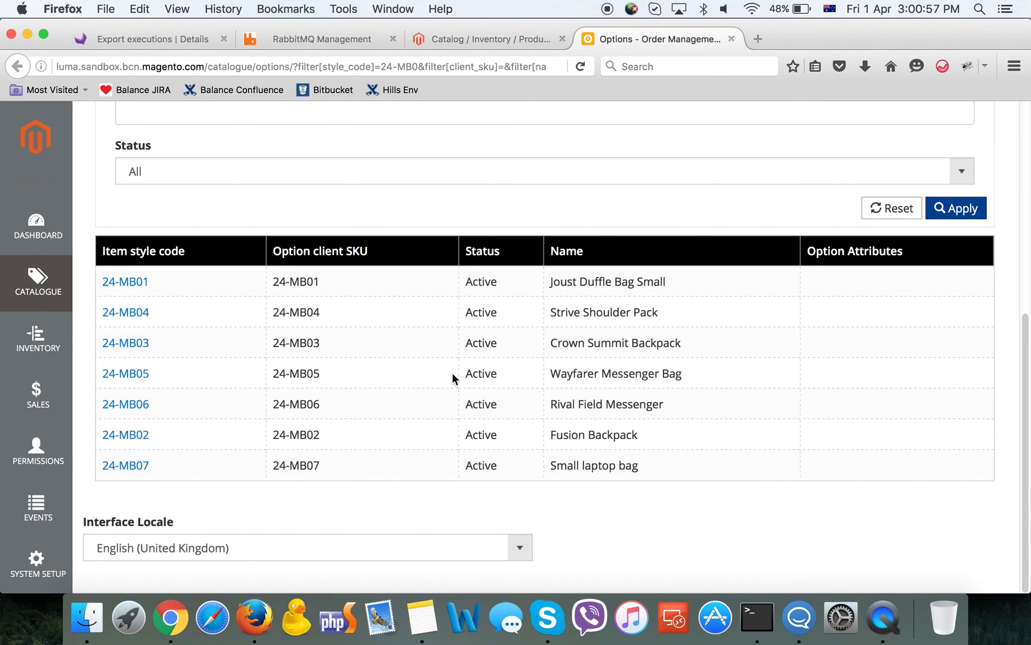
Check the item details for Small laptop bag (24-MB07) and Joust Duffle Bag Small (24-MB01)
{"action": "left_click", "coordinate": [132, 470]}
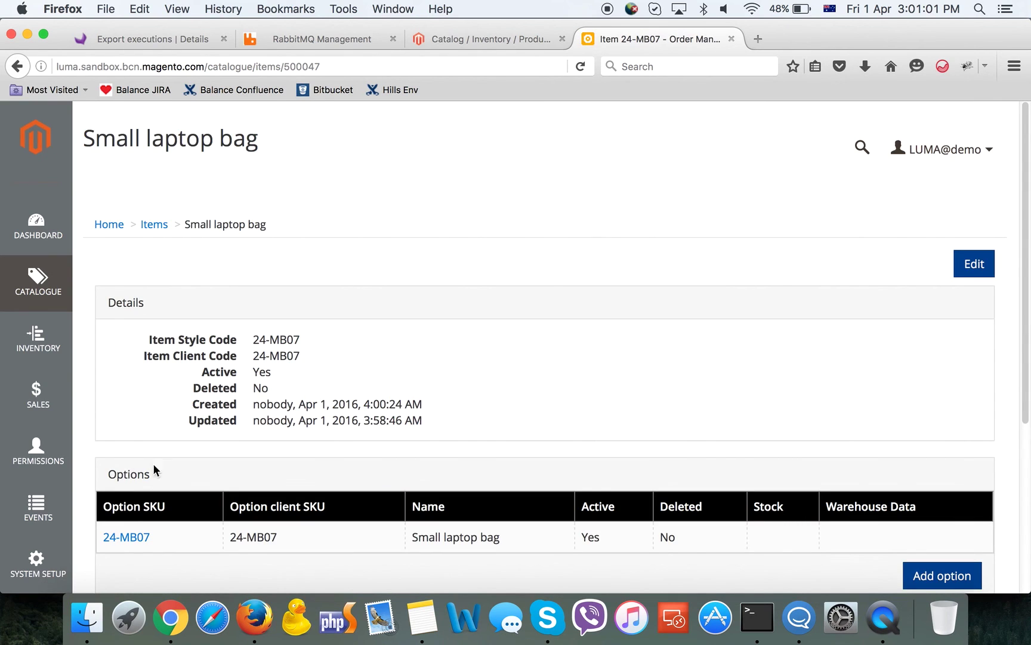
{"action": "scroll", "coordinate": [343, 475], "scroll_direction": "down", "scroll_amount": 4}
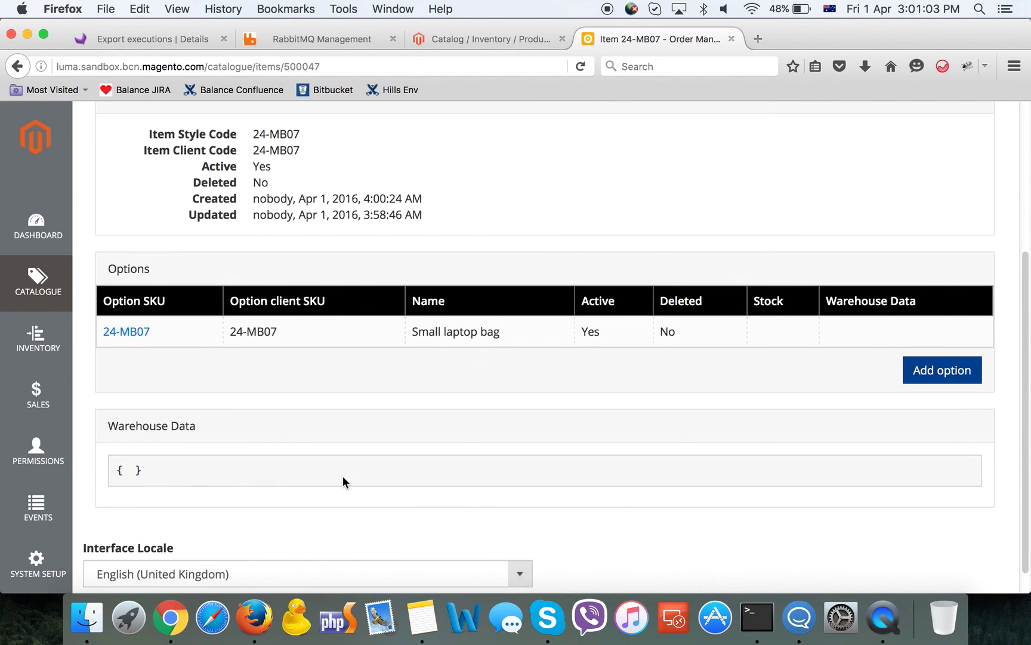
{"action": "scroll", "coordinate": [342, 475], "scroll_direction": "up", "scroll_amount": 4}
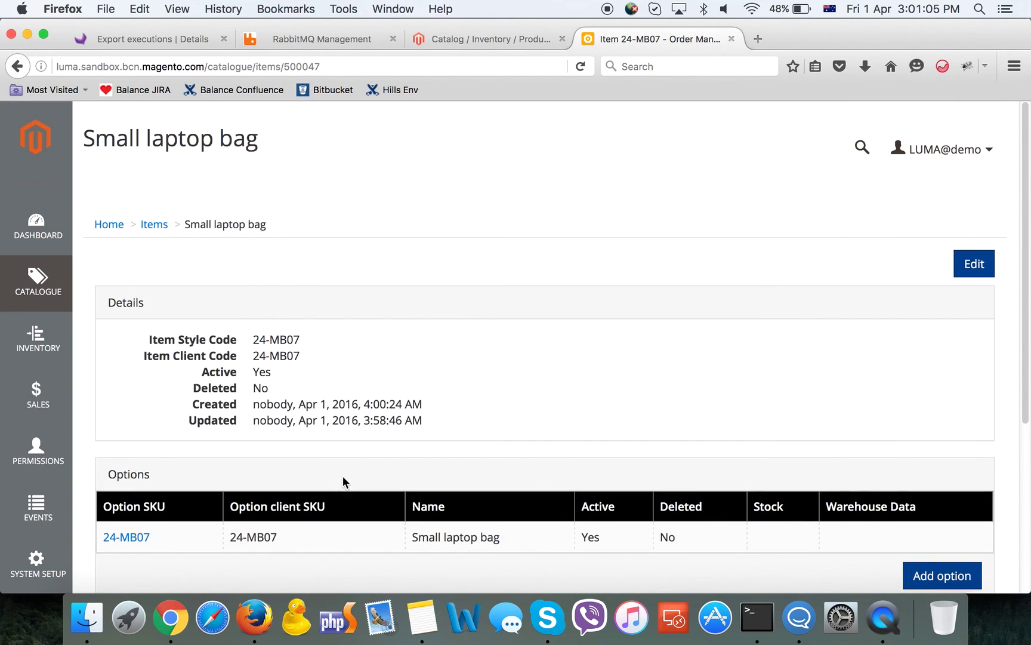
{"action": "left_click", "coordinate": [14, 67]}
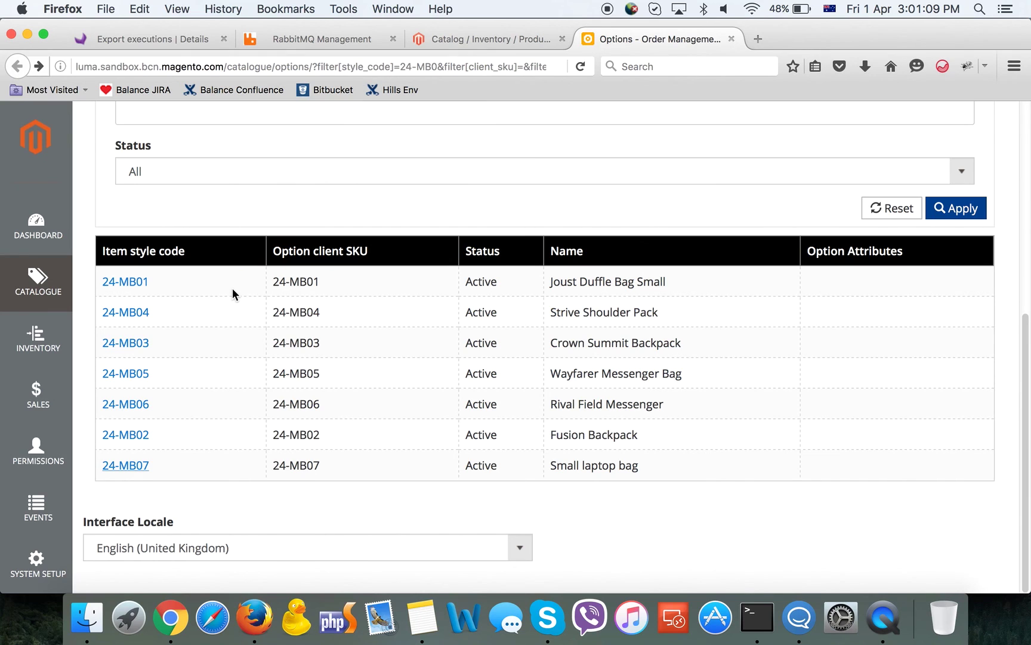
{"action": "left_click", "coordinate": [140, 284]}
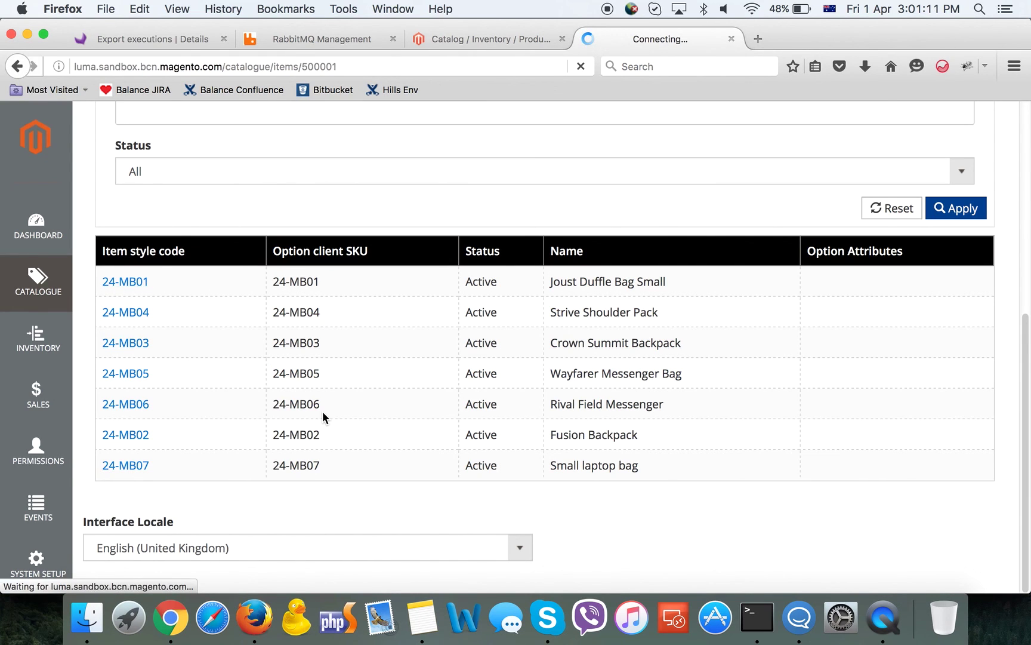
{"action": "scroll", "coordinate": [323, 412], "scroll_direction": "down", "scroll_amount": 5}
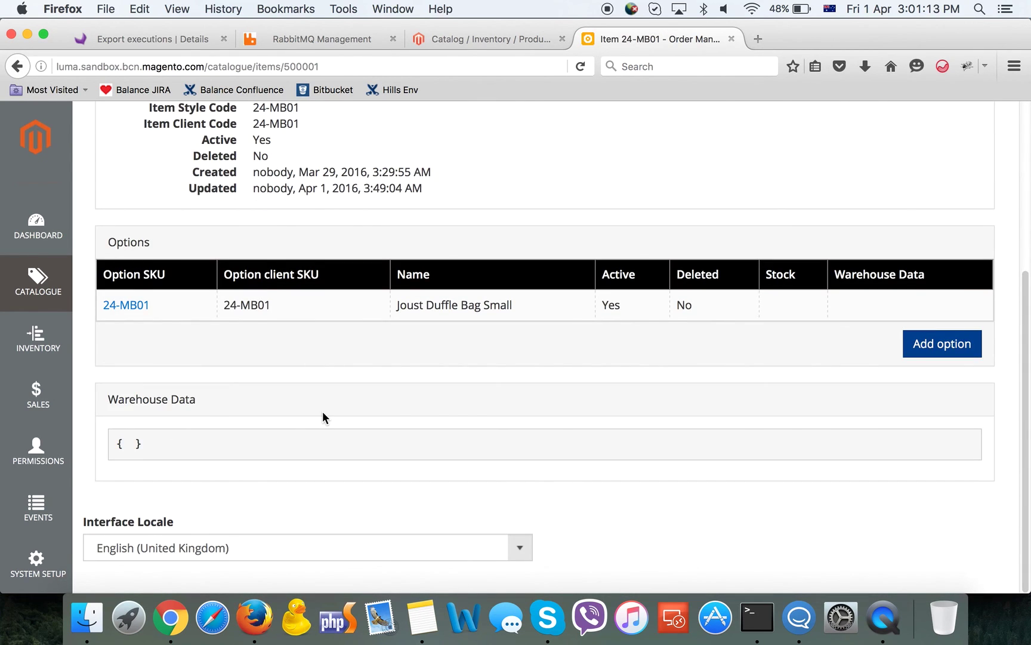
{"action": "left_click", "coordinate": [17, 66]}
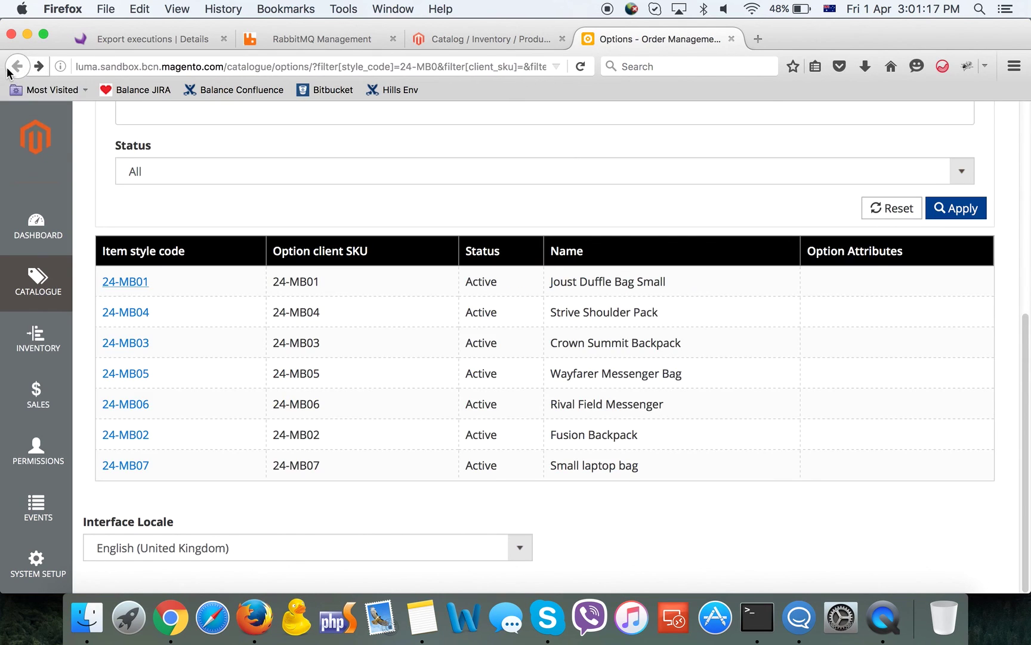